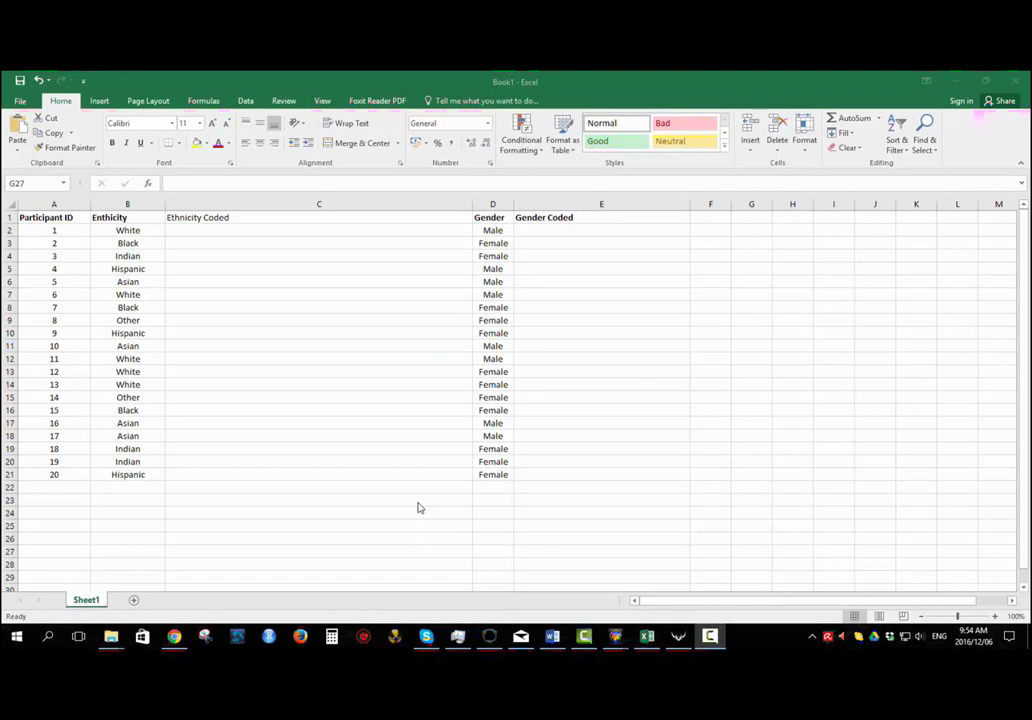
- Widen the Gender Coded column E
{"action": "left_click", "coordinate": [361, 229]}
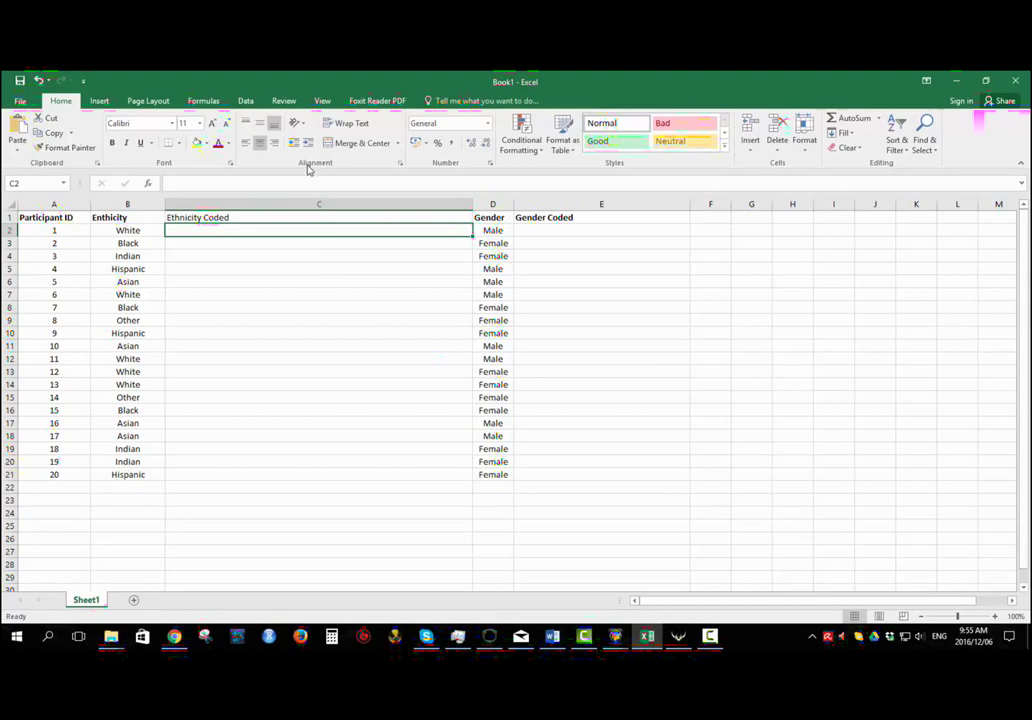
{"action": "left_click_drag", "start_coordinate": [691, 203], "coordinate": [780, 203]}
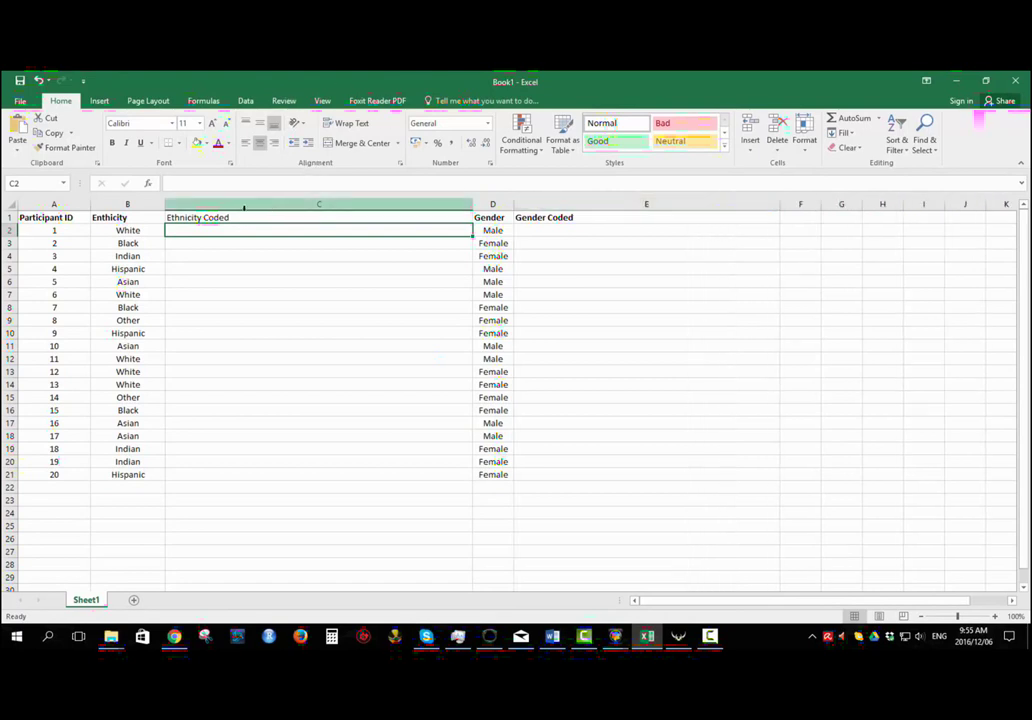
{"action": "left_click", "coordinate": [219, 256]}
{"action": "left_click", "coordinate": [274, 230]}
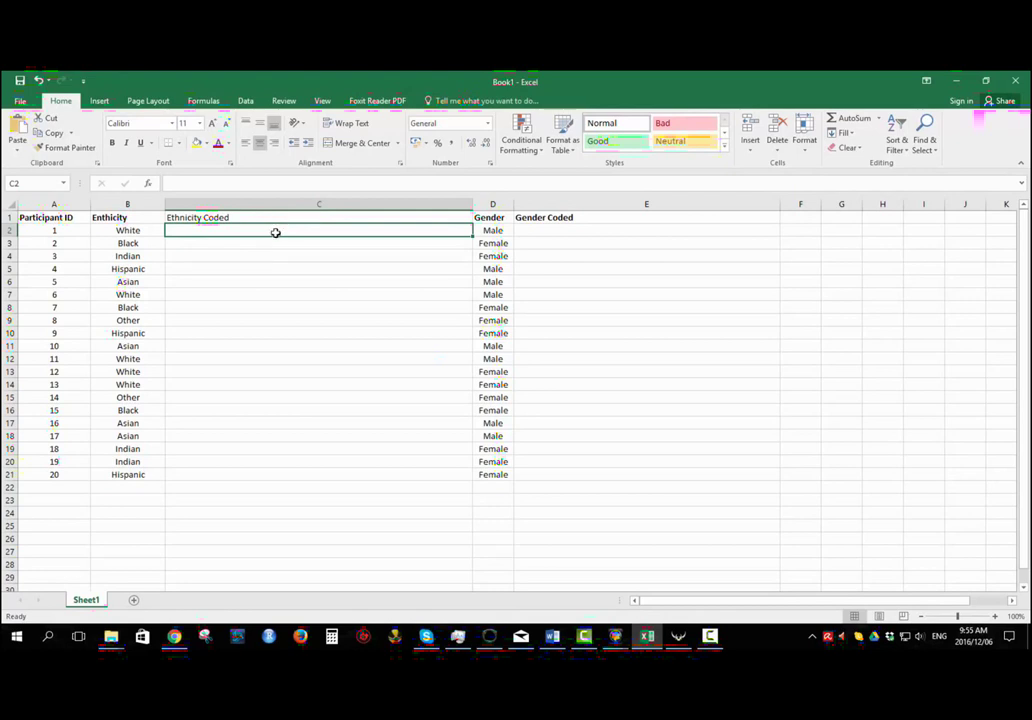
{"action": "double_click", "coordinate": [275, 232]}
{"action": "left_click", "coordinate": [282, 316]}
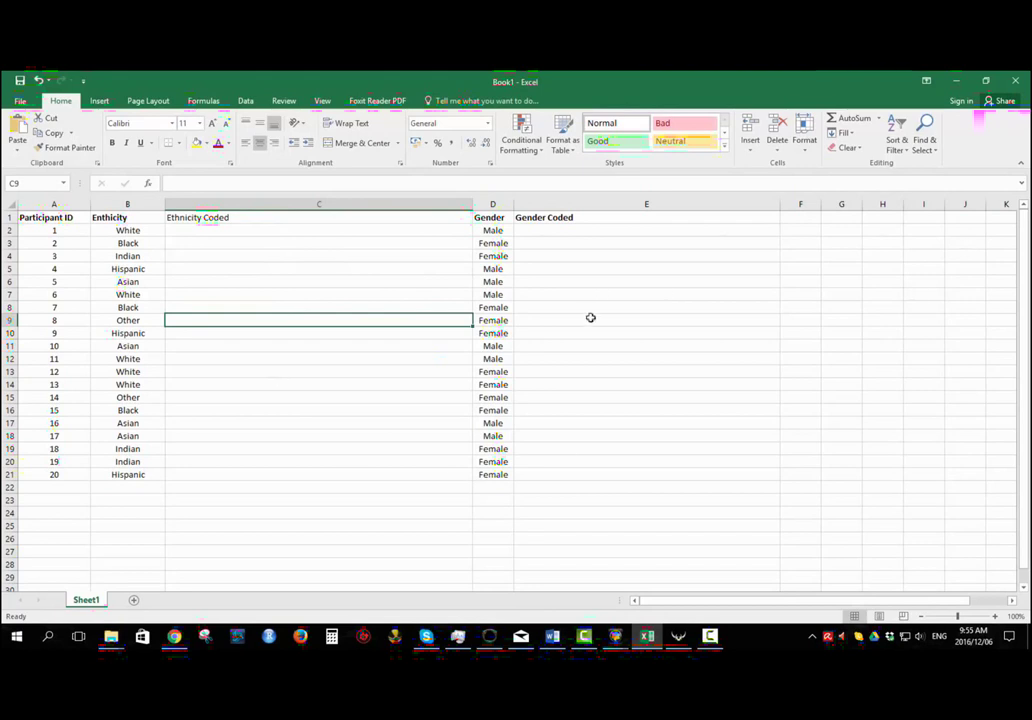
- Make the Ethnicity Coded header in C1 bold
{"action": "left_click", "coordinate": [320, 220]}
{"action": "key", "text": "ctrl+b"}
{"action": "left_click", "coordinate": [420, 347]}
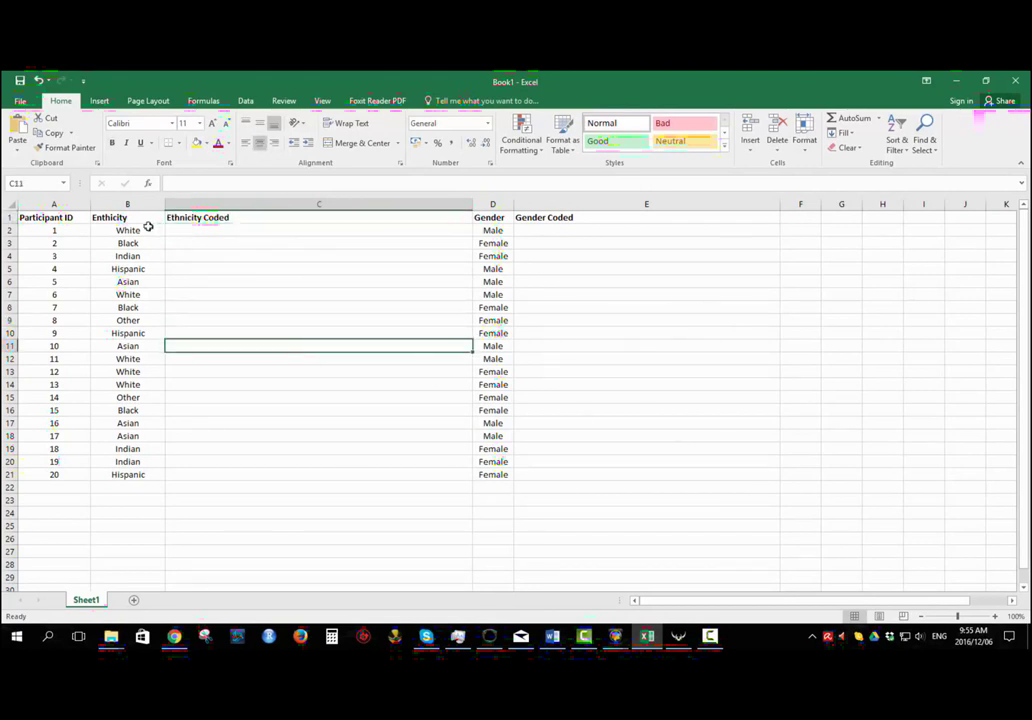
- Review the ethnicity entries in B2:B21 and the gender entries in D2:D21 to identify the categories that need codes
{"action": "left_click_drag", "start_coordinate": [144, 235], "coordinate": [154, 477]}
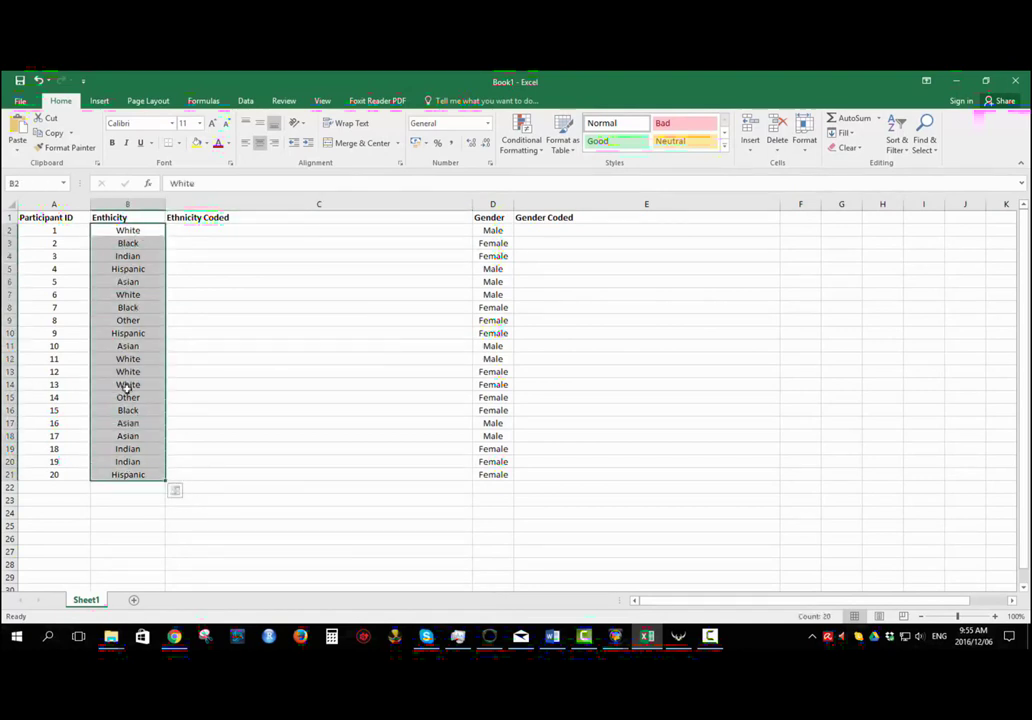
{"action": "left_click", "coordinate": [144, 231]}
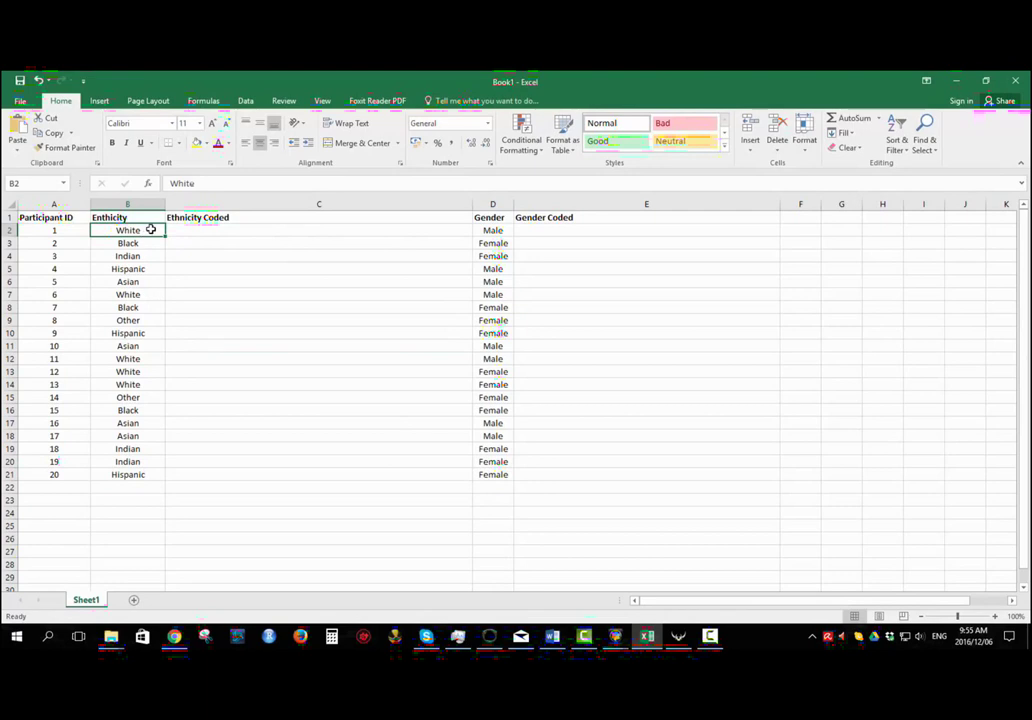
{"action": "left_click_drag", "start_coordinate": [151, 232], "coordinate": [158, 279]}
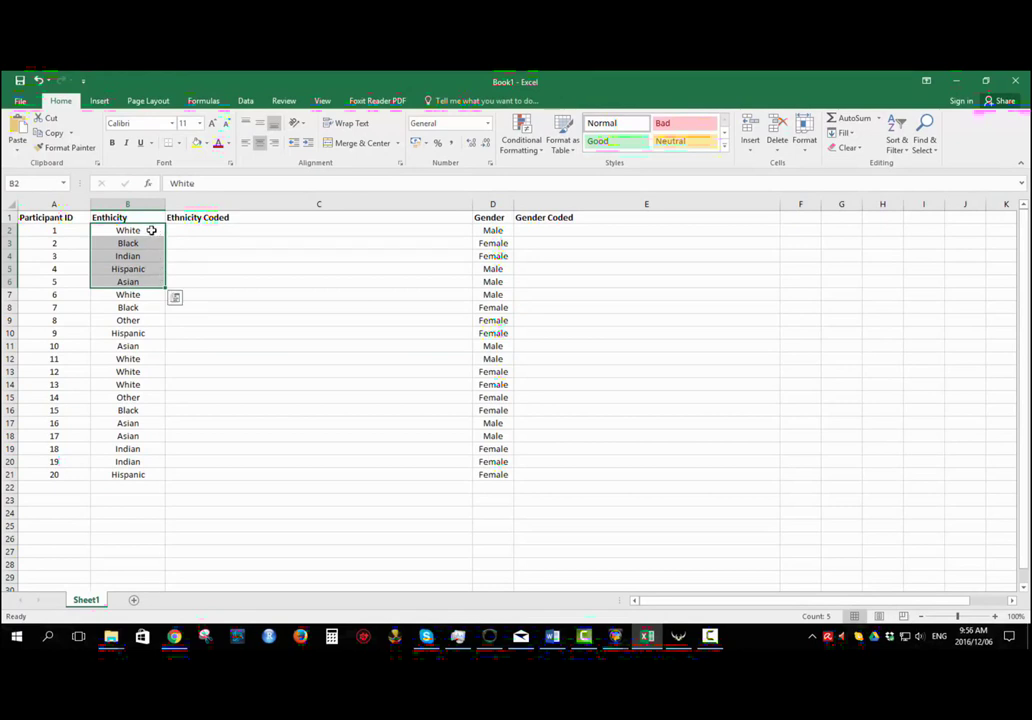
{"action": "left_click", "coordinate": [151, 283]}
{"action": "left_click", "coordinate": [134, 321]}
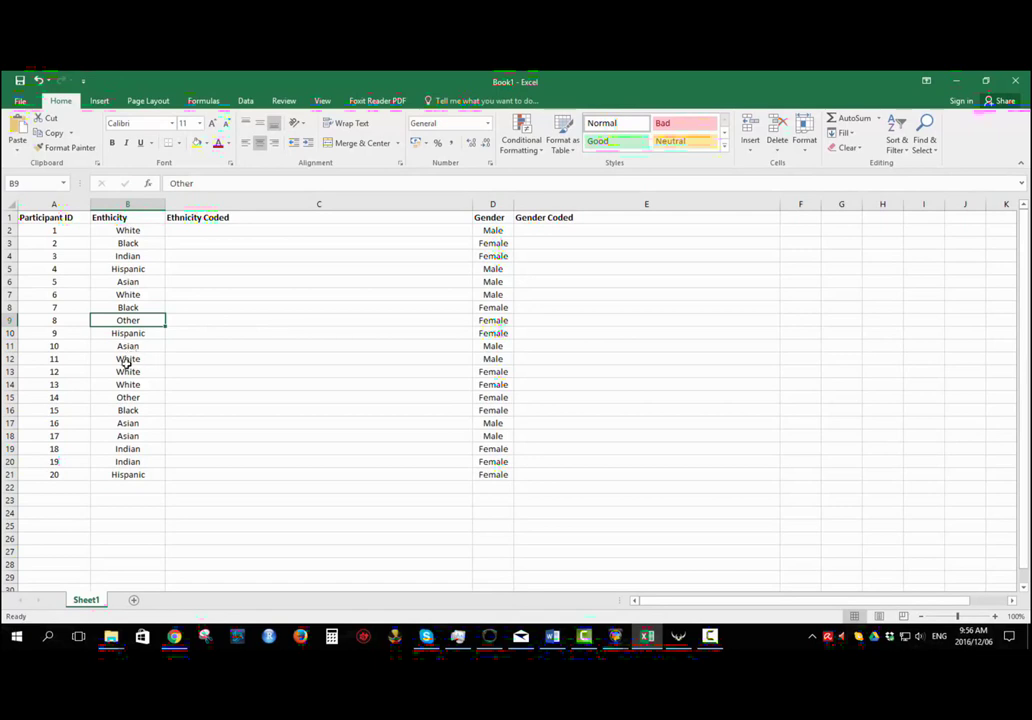
{"action": "left_click_drag", "start_coordinate": [493, 230], "coordinate": [502, 481]}
{"action": "double_click", "coordinate": [494, 510]}
{"action": "left_click_drag", "start_coordinate": [491, 230], "coordinate": [500, 476]}
{"action": "left_click", "coordinate": [532, 230]}
{"action": "left_click", "coordinate": [518, 256]}
{"action": "left_click", "coordinate": [238, 231]}
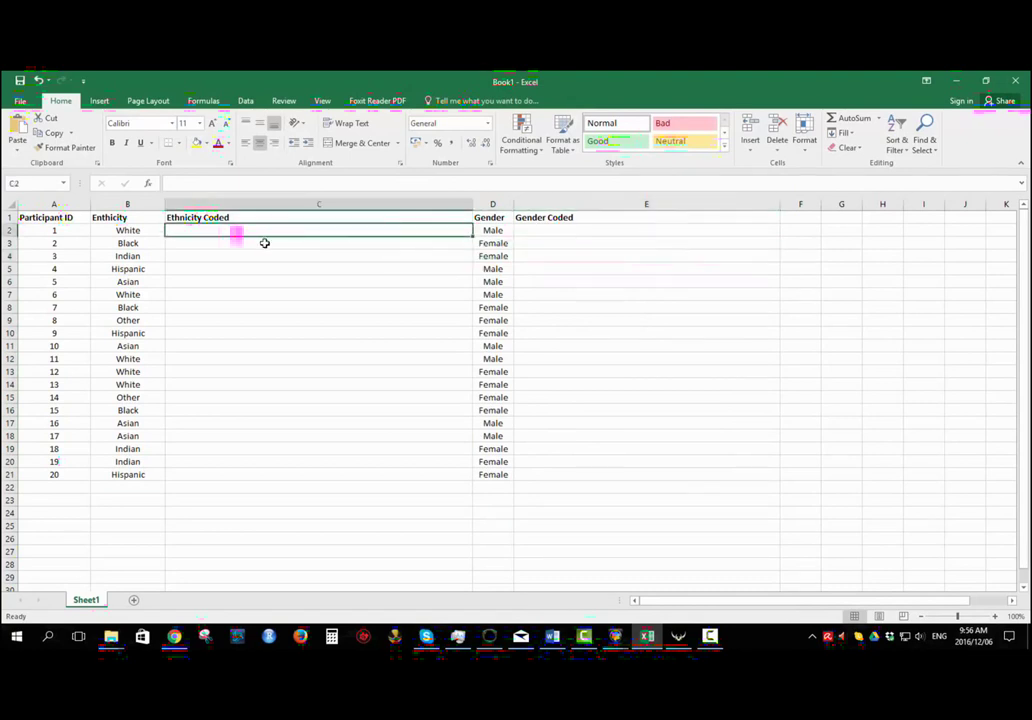
- Go through each distinct ethnicity and gender value together with the adjacent cell meant for its code
{"action": "left_click_drag", "start_coordinate": [122, 230], "coordinate": [140, 277]}
{"action": "left_click", "coordinate": [141, 281]}
{"action": "left_click", "coordinate": [160, 231]}
{"action": "left_click", "coordinate": [199, 232]}
{"action": "left_click", "coordinate": [136, 243]}
{"action": "left_click", "coordinate": [198, 241]}
{"action": "left_click", "coordinate": [143, 266]}
{"action": "left_click", "coordinate": [155, 256]}
{"action": "left_click", "coordinate": [175, 257]}
{"action": "left_click", "coordinate": [152, 269]}
{"action": "left_click", "coordinate": [198, 273]}
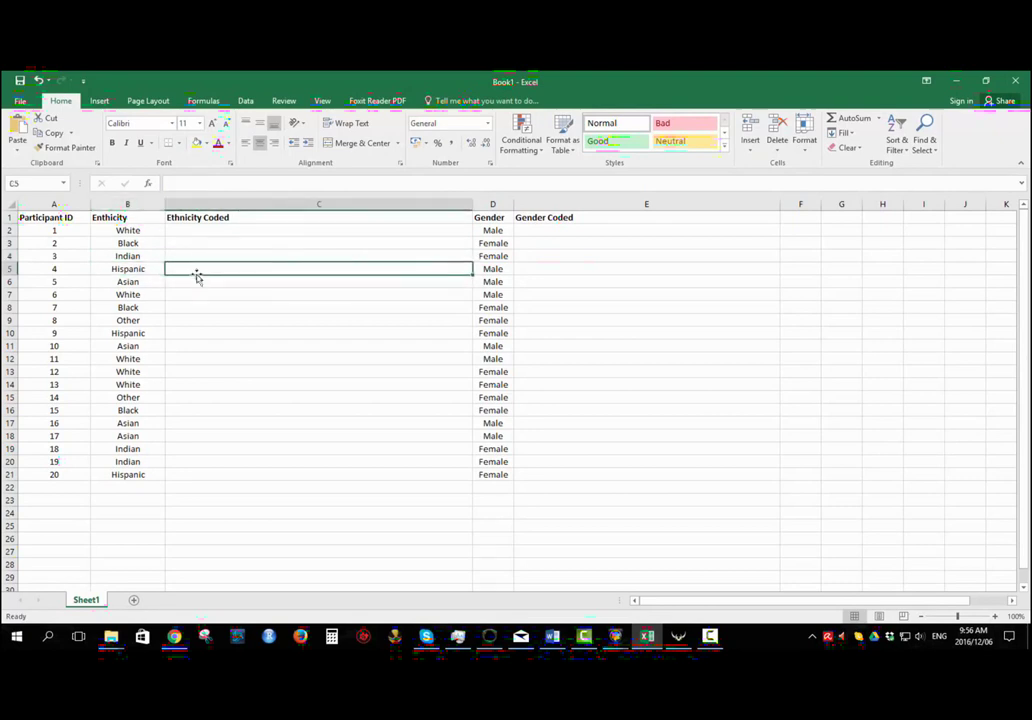
{"action": "left_click", "coordinate": [143, 283]}
{"action": "left_click", "coordinate": [236, 284]}
{"action": "left_click", "coordinate": [145, 321]}
{"action": "left_click", "coordinate": [206, 318]}
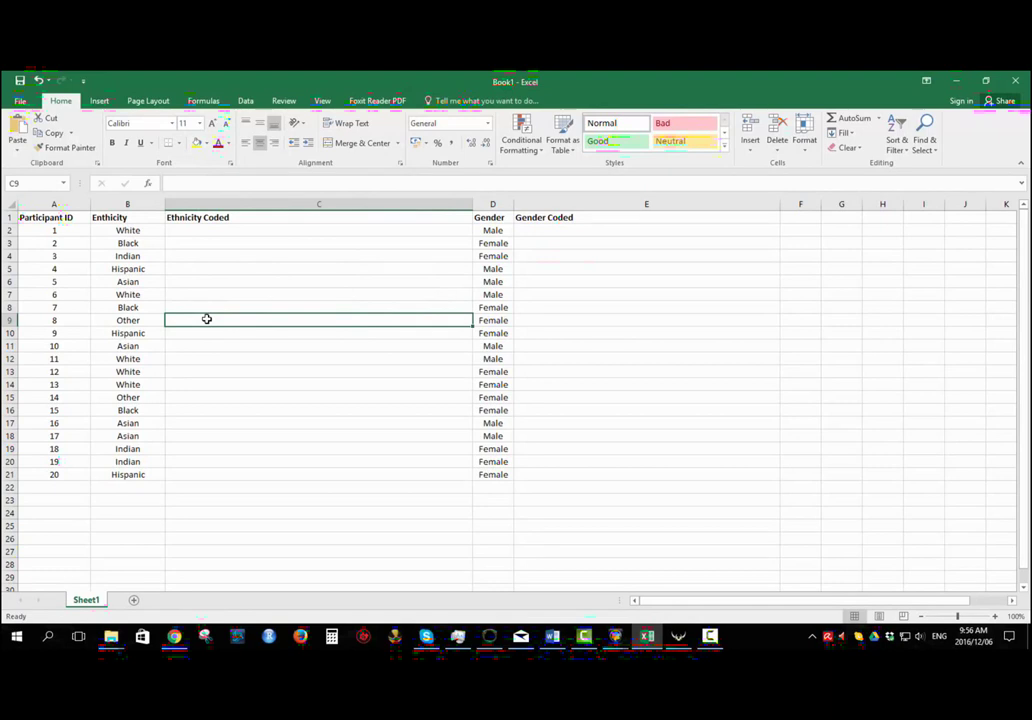
{"action": "left_click", "coordinate": [486, 230]}
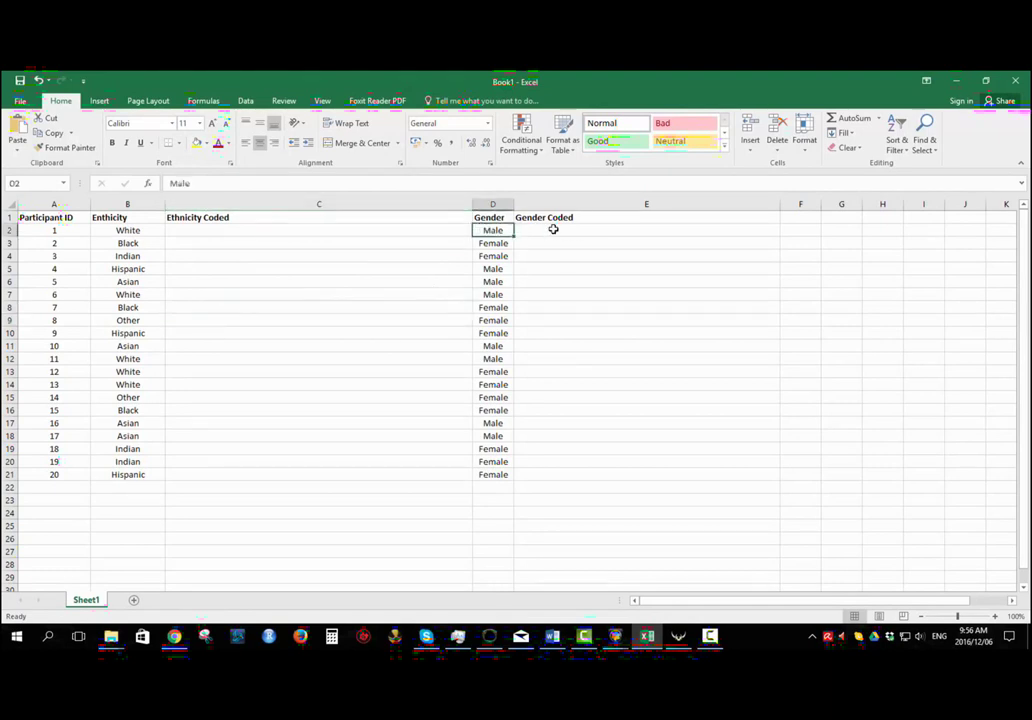
{"action": "left_click", "coordinate": [553, 229]}
{"action": "left_click", "coordinate": [466, 242]}
{"action": "left_click", "coordinate": [495, 243]}
{"action": "left_click", "coordinate": [562, 243]}
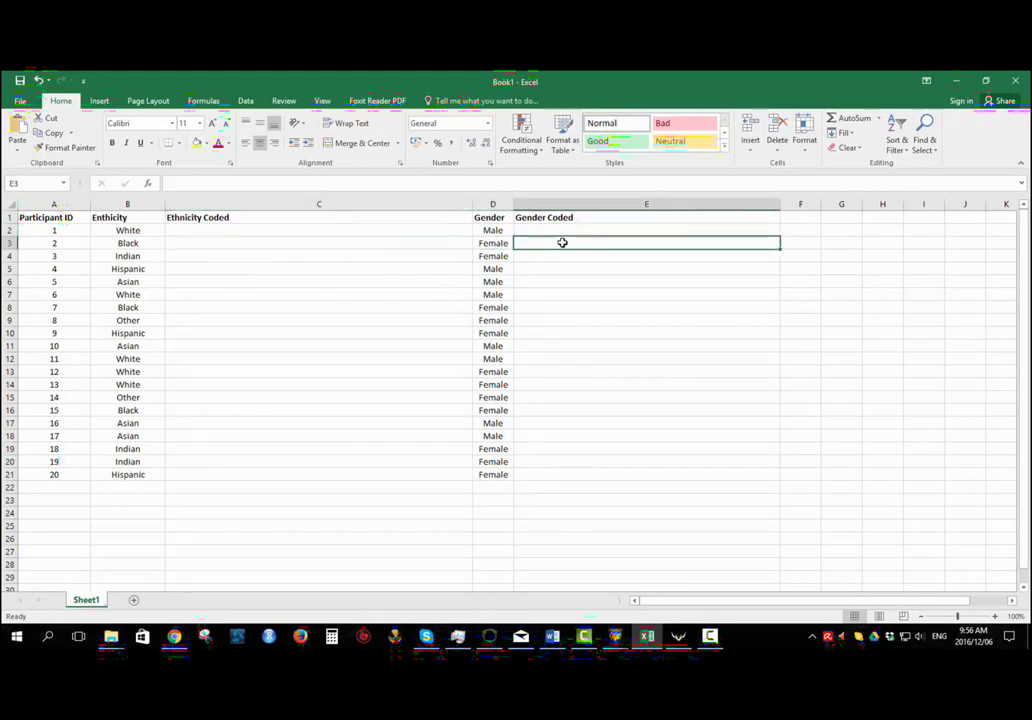
{"action": "double_click", "coordinate": [222, 230]}
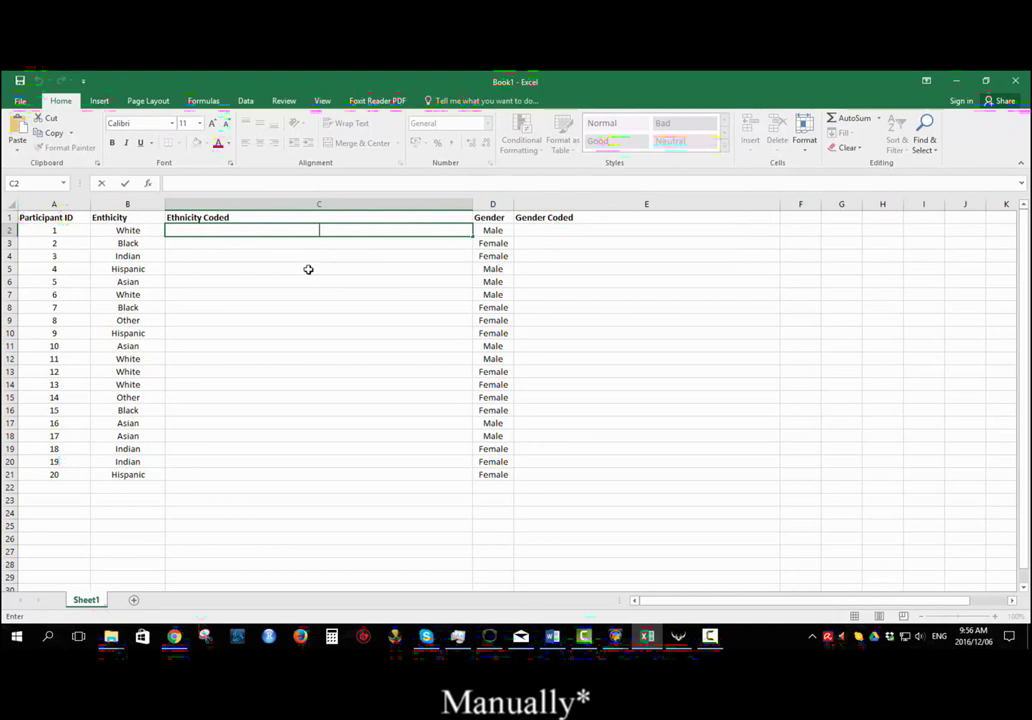
{"action": "left_click", "coordinate": [251, 383]}
{"action": "scroll", "coordinate": [68, 480], "scroll_direction": "down", "scroll_amount": 6}
{"action": "scroll", "coordinate": [72, 474], "scroll_direction": "up", "scroll_amount": 6}
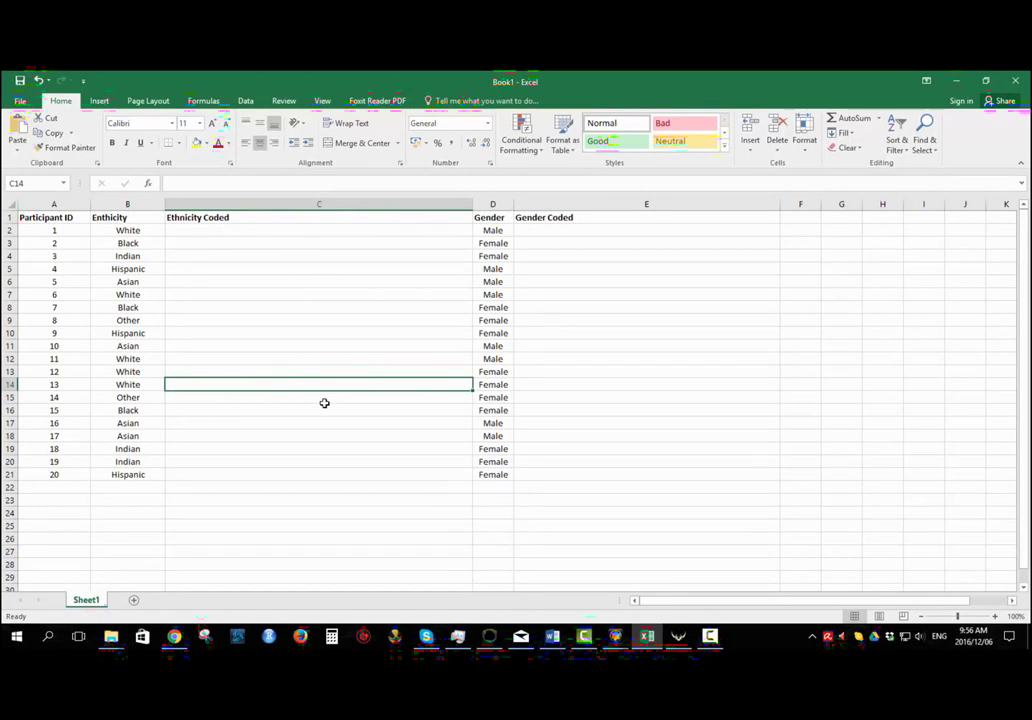
{"action": "left_click", "coordinate": [182, 231]}
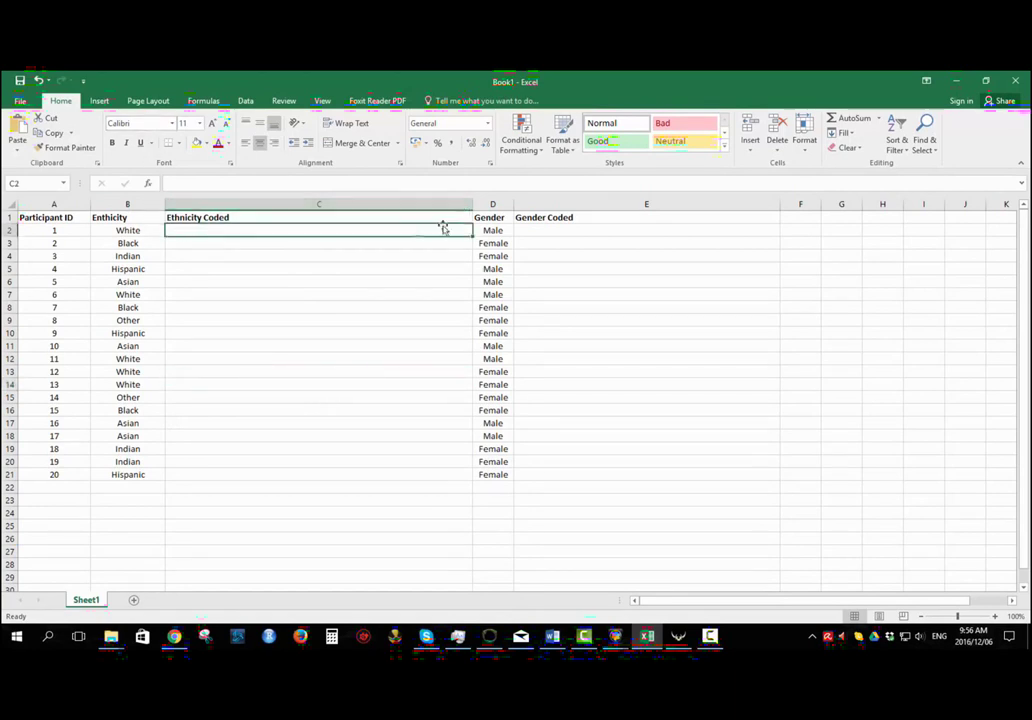
{"action": "left_click", "coordinate": [306, 333]}
- Start an IF formula in C2 that returns 1 when B2 equals "White": =IF(B2="White";1
{"action": "left_click", "coordinate": [319, 231]}
{"action": "type", "text": "=if"}
{"action": "key", "text": "Tab"}
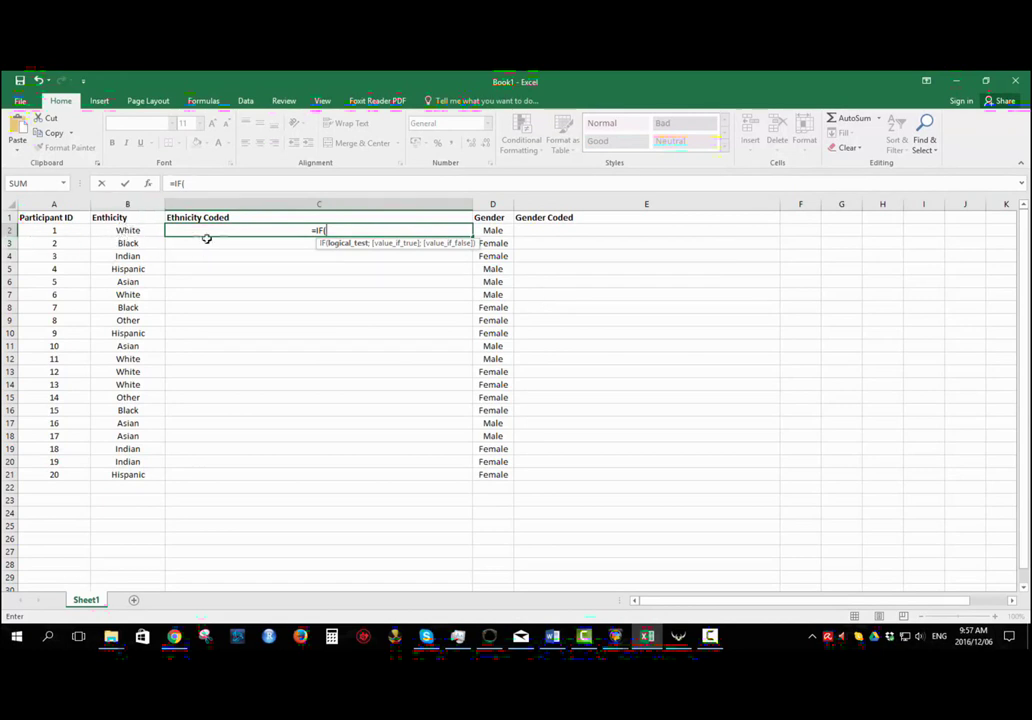
{"action": "left_click", "coordinate": [123, 232]}
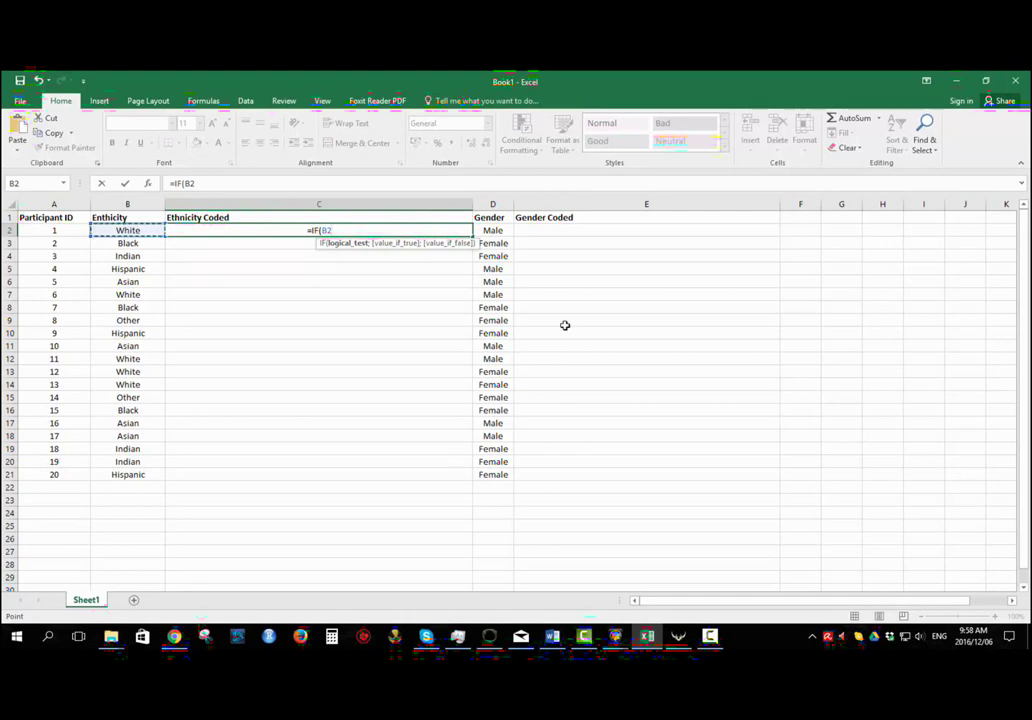
{"action": "type", "text": "=\""}
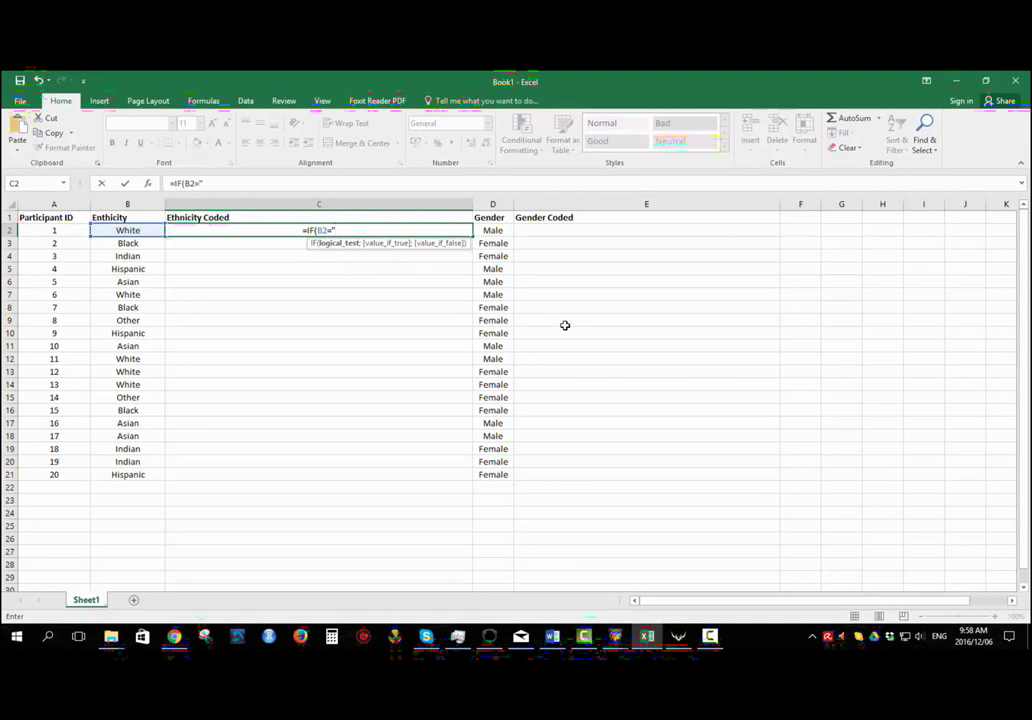
{"action": "type", "text": "White\""}
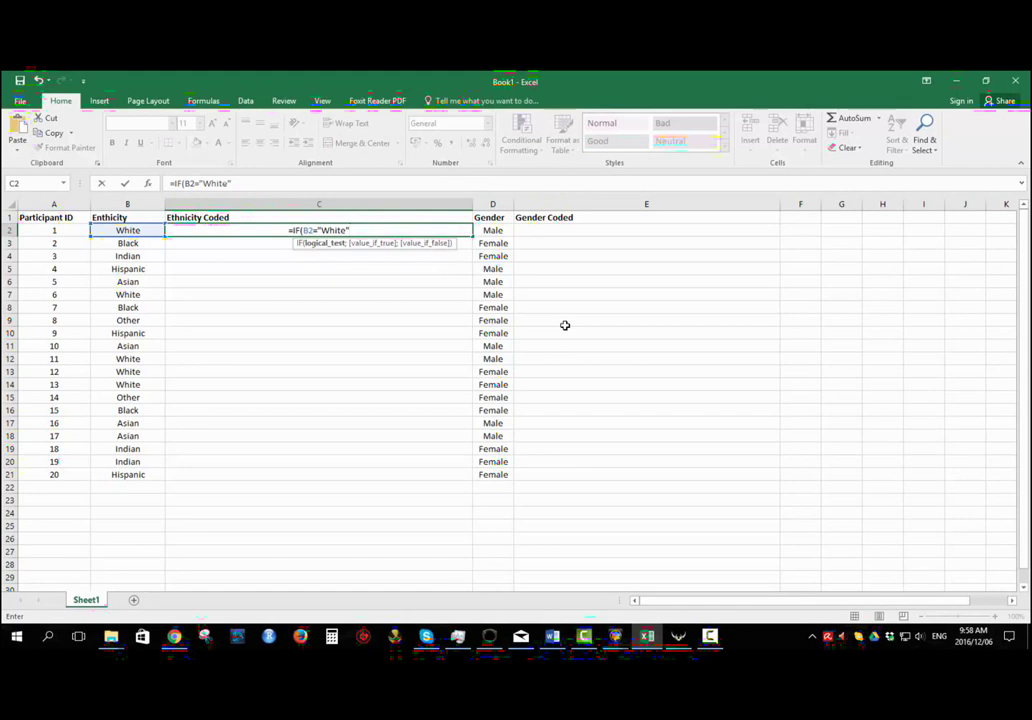
{"action": "type", "text": ";1"}
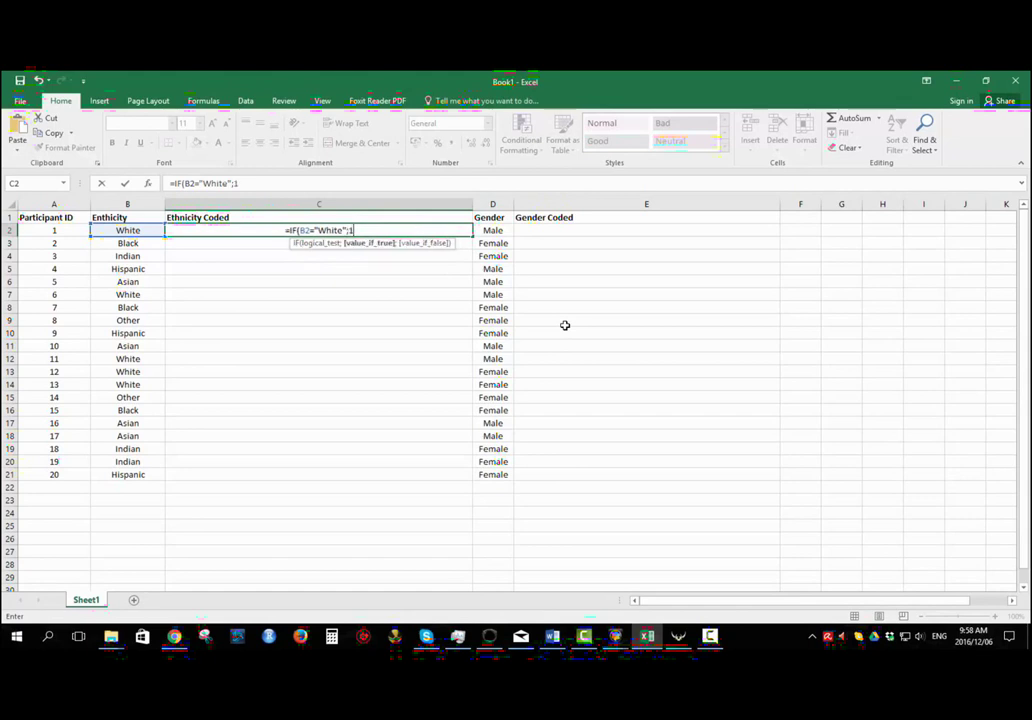
- Extend the C2 formula with a nested IF returning 2 when B2 equals "Black", and open another nested IF
{"action": "type", "text": ";if"}
{"action": "key", "text": "BackSpace"}
{"action": "key", "text": "BackSpace"}
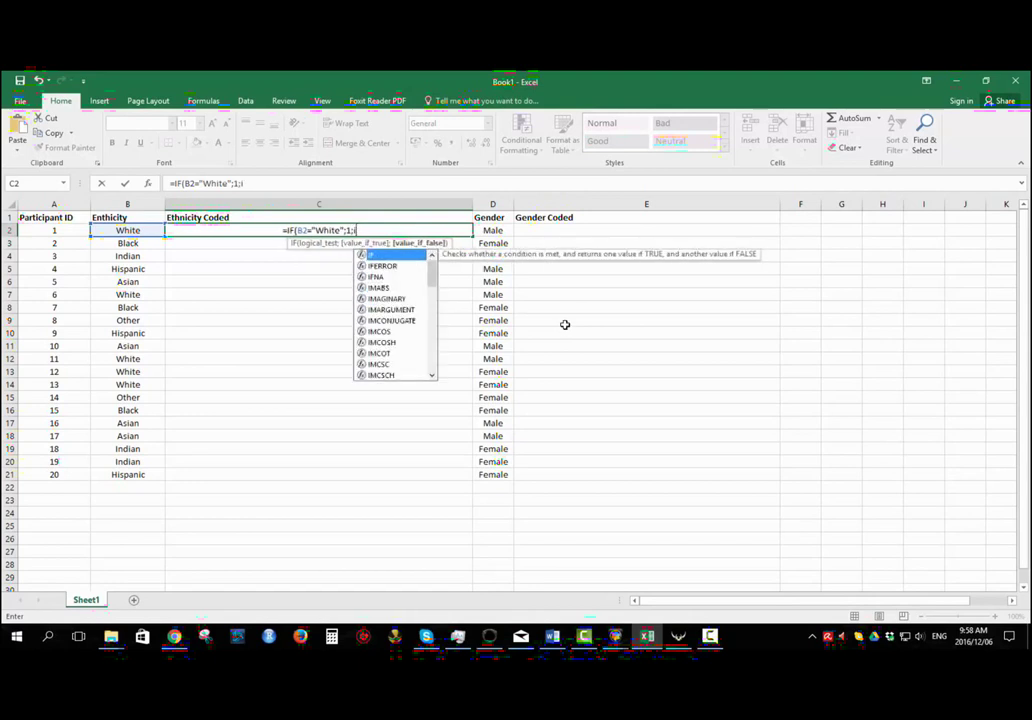
{"action": "type", "text": "IF("}
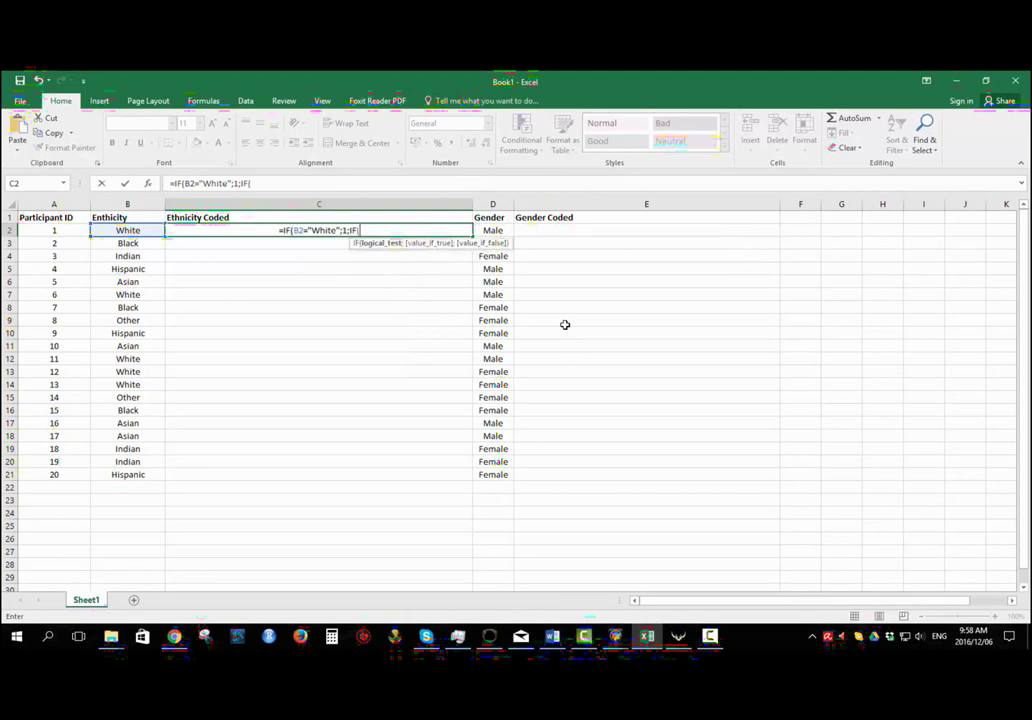
{"action": "type", "text": "B2="}
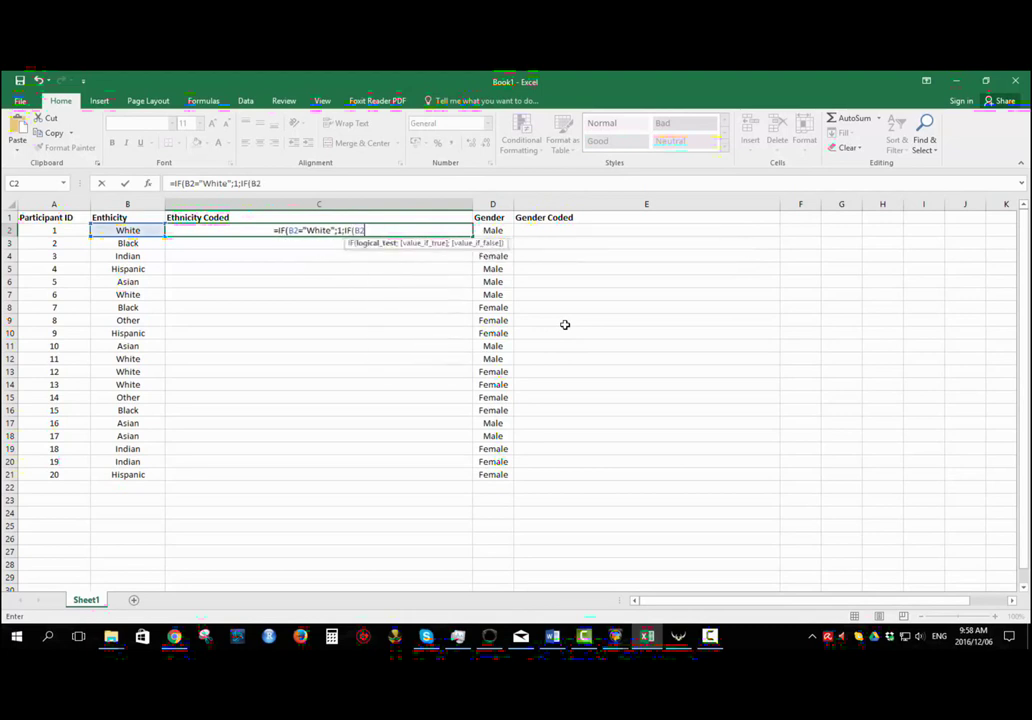
{"action": "type", "text": "\"B"}
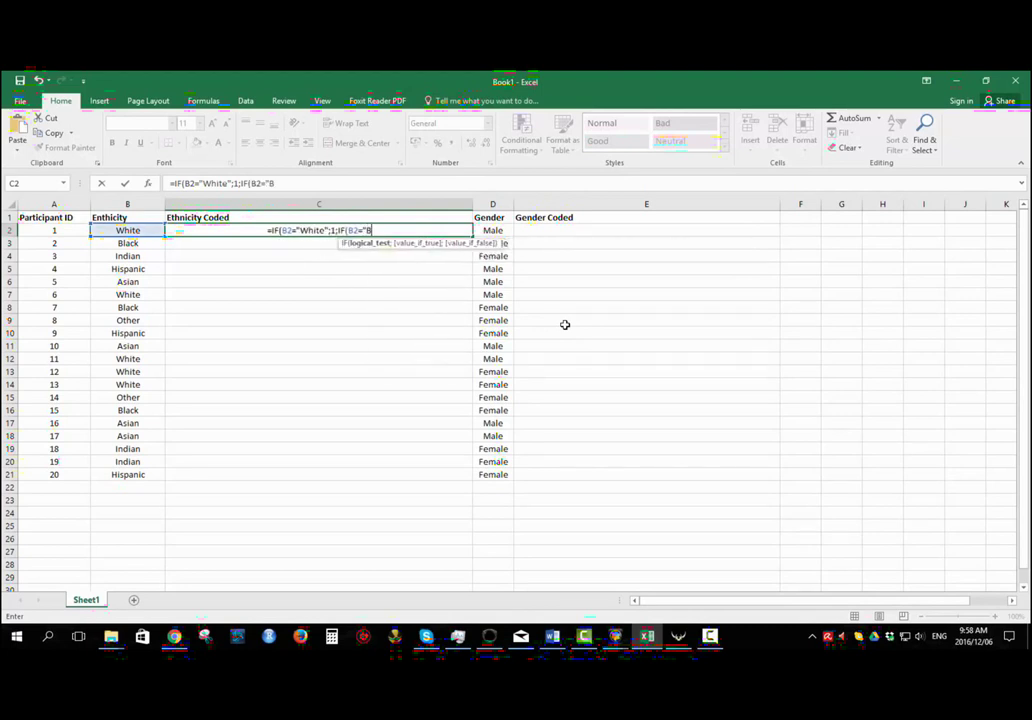
{"action": "type", "text": "lack\";2;IF("}
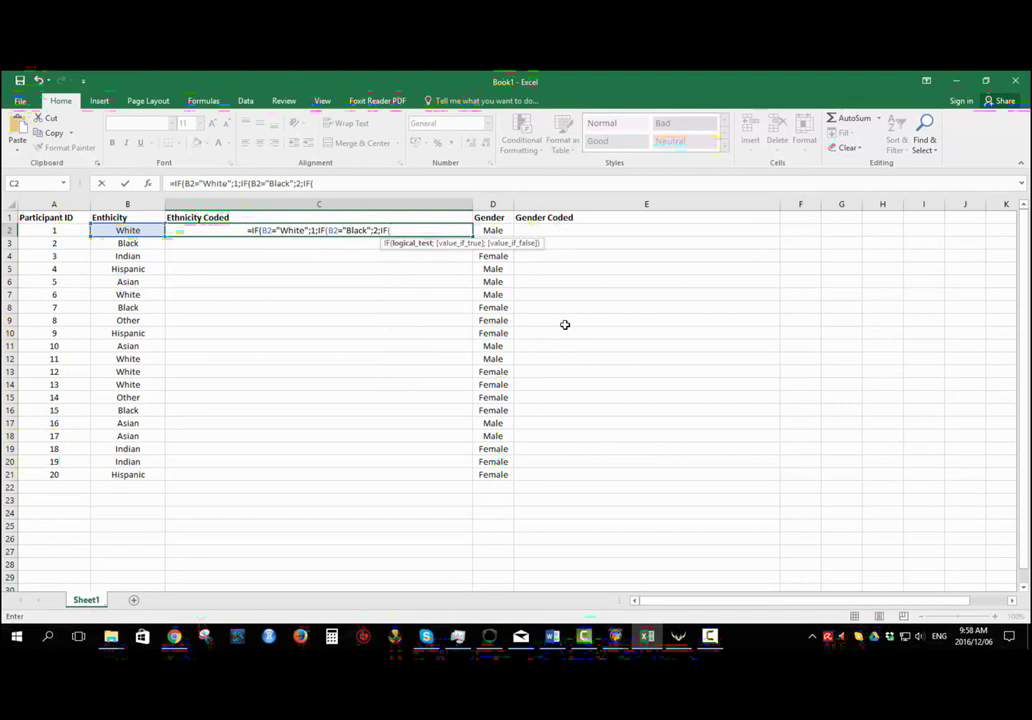
- Complete the third condition in the C2 formula so that it returns 3 when B2 equals "Indian"
{"action": "type", "text": "B2"}
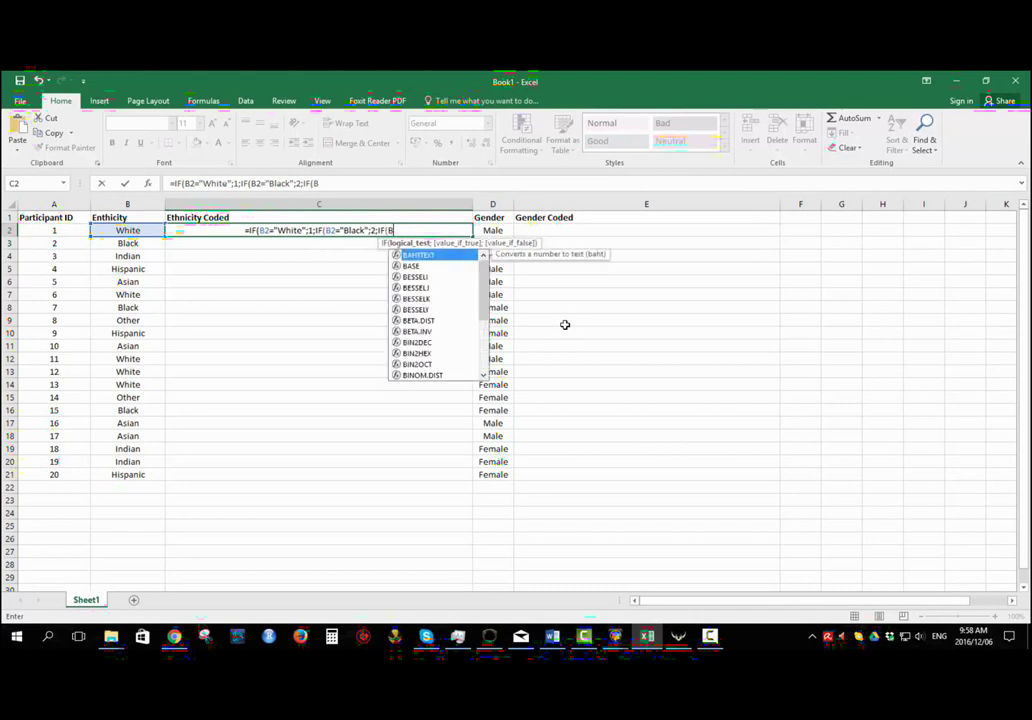
{"action": "type", "text": "=Indian"}
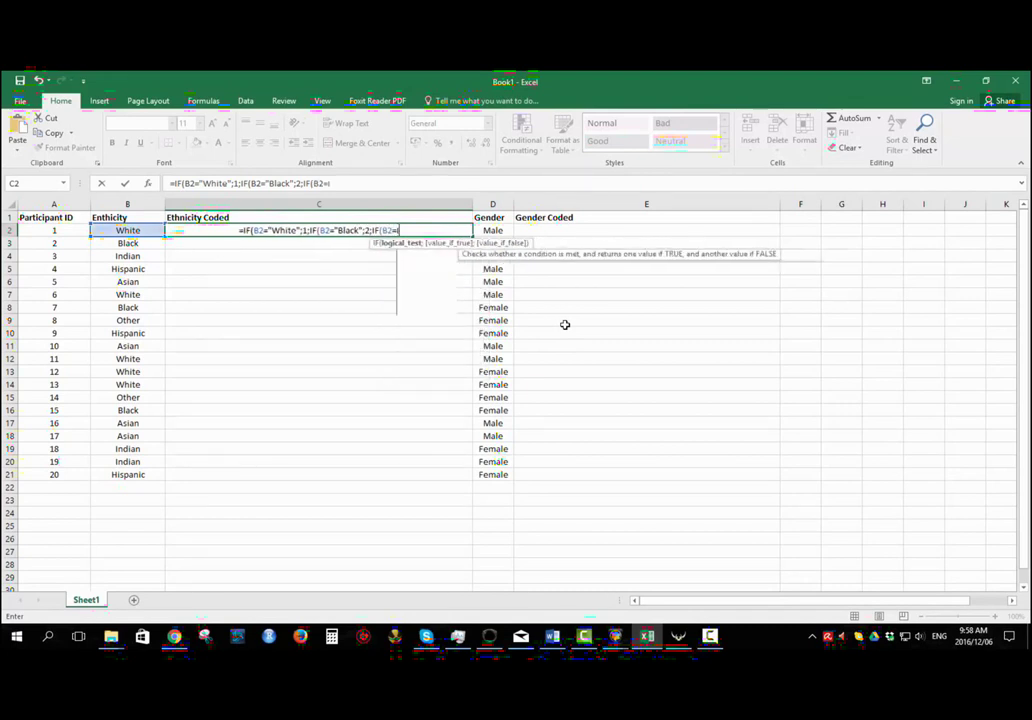
{"action": "key", "text": "BackSpace"}
{"action": "key", "text": "BackSpace"}
{"action": "key", "text": "BackSpace"}
{"action": "key", "text": "BackSpace"}
{"action": "key", "text": "BackSpace"}
{"action": "key", "text": "BackSpace"}
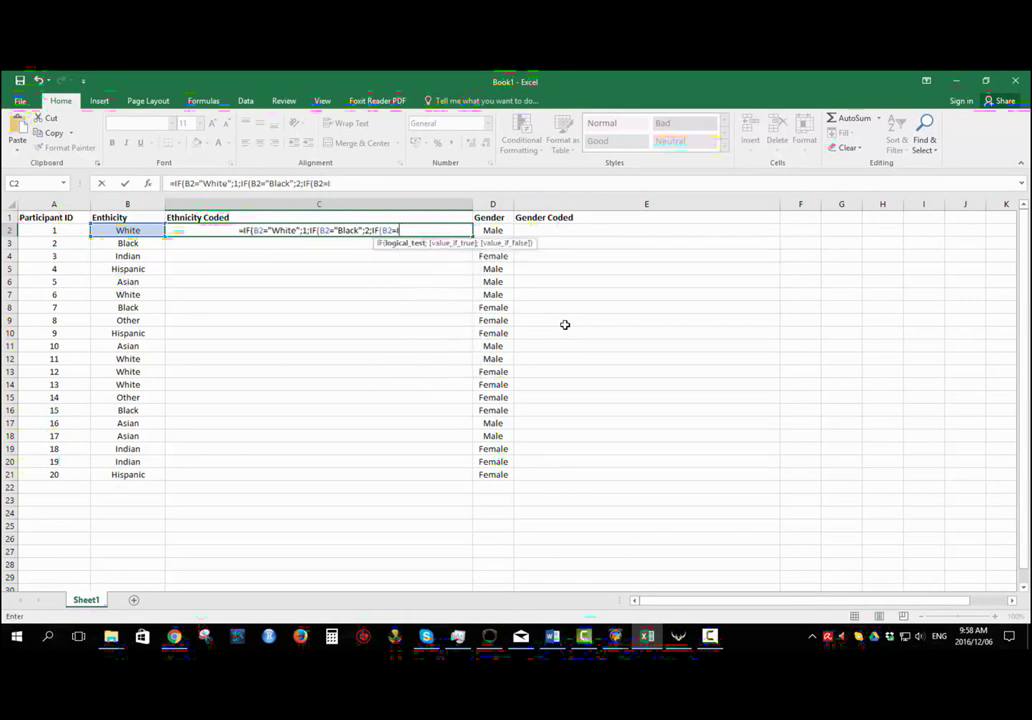
{"action": "type", "text": "\"Indi"}
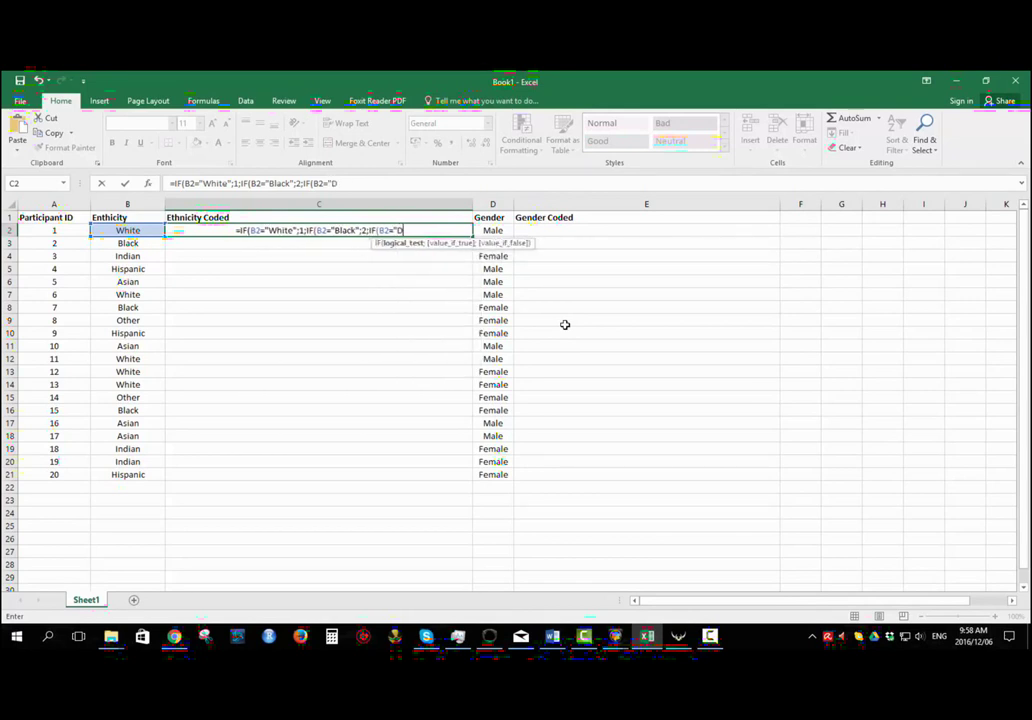
{"action": "type", "text": "an\";4"}
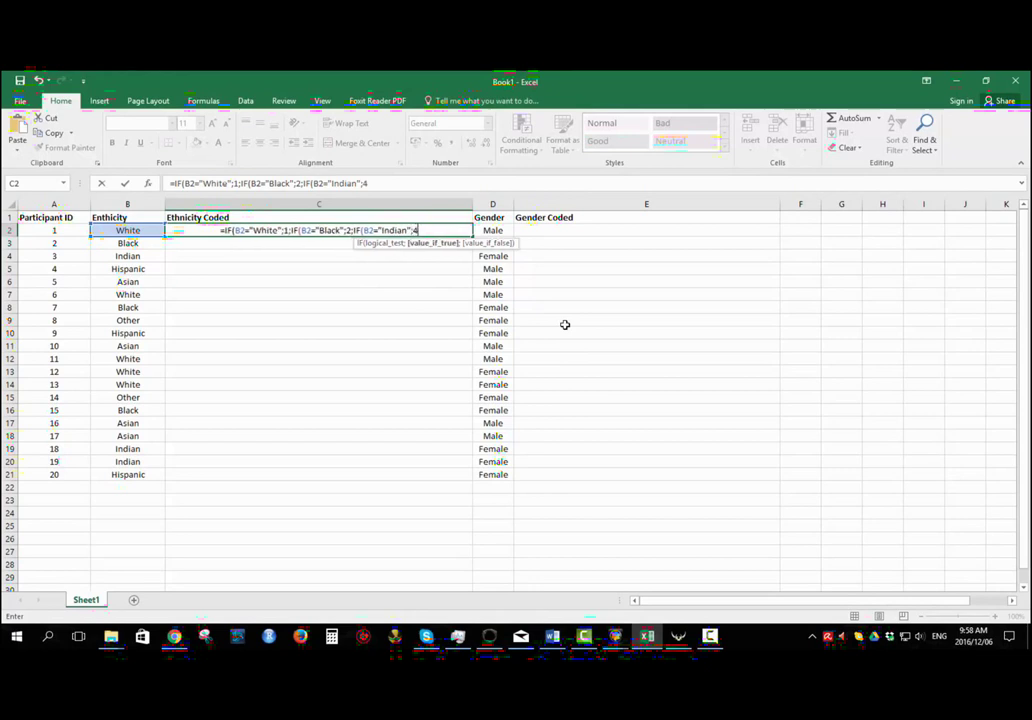
{"action": "key", "text": "BackSpace"}
{"action": "type", "text": "3"}
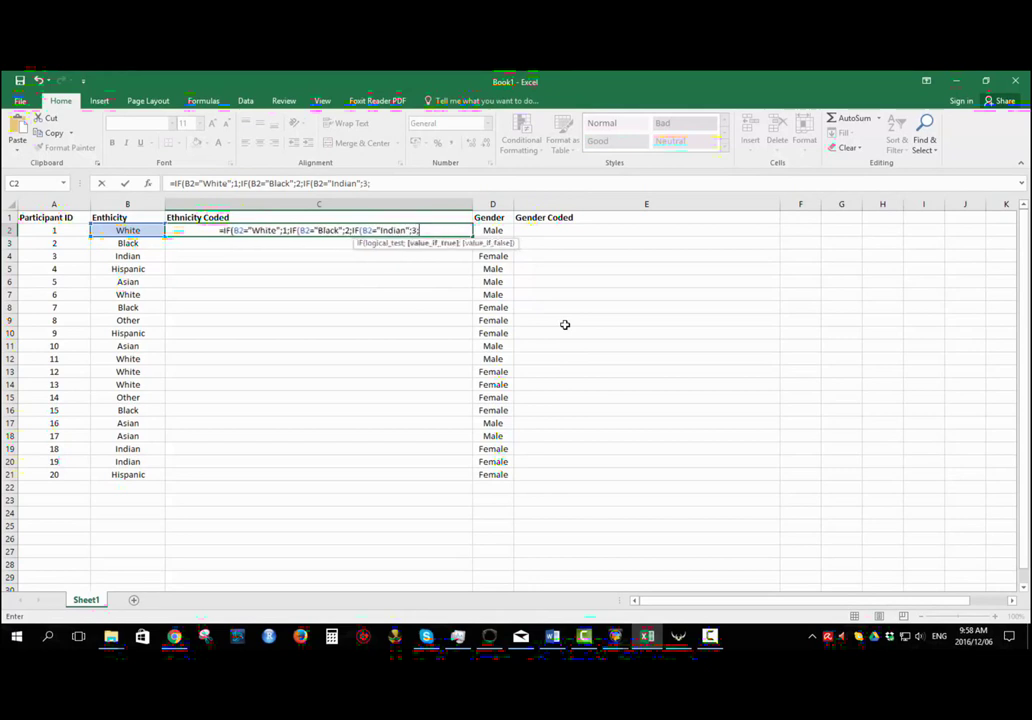
- Extend the C2 formula with a nested IF returning 4 when B2 equals "Hispanic", and open another nested IF
{"action": "type", "text": ";IF"}
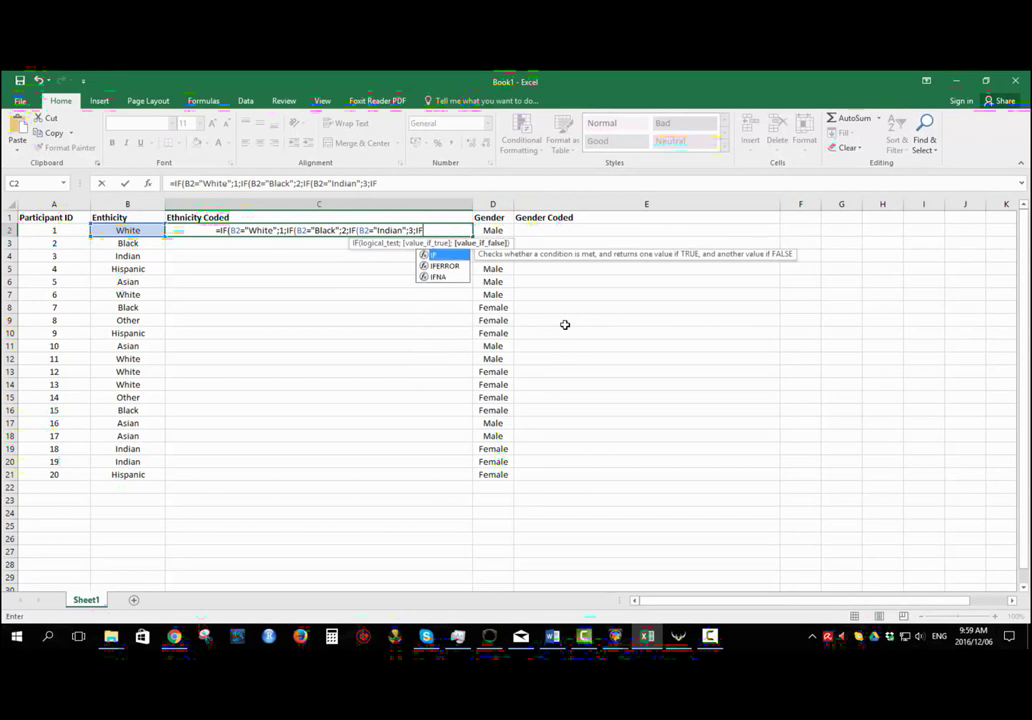
{"action": "type", "text": "(B2="}
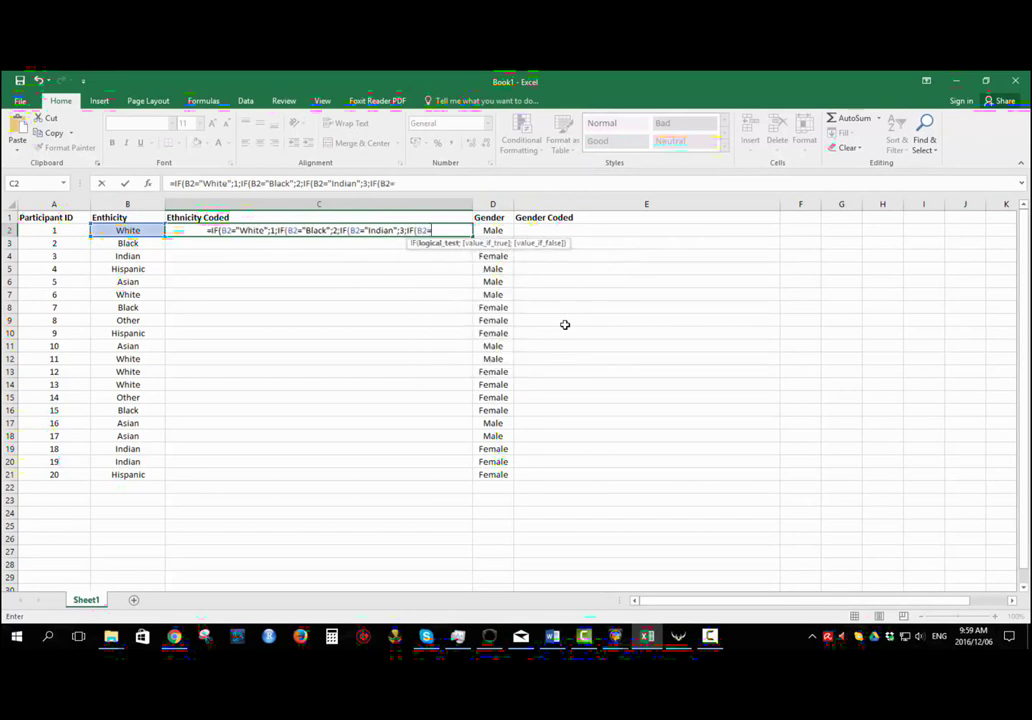
{"action": "type", "text": "\""}
{"action": "key", "text": "BackSpace"}
{"action": "type", "text": "\""}
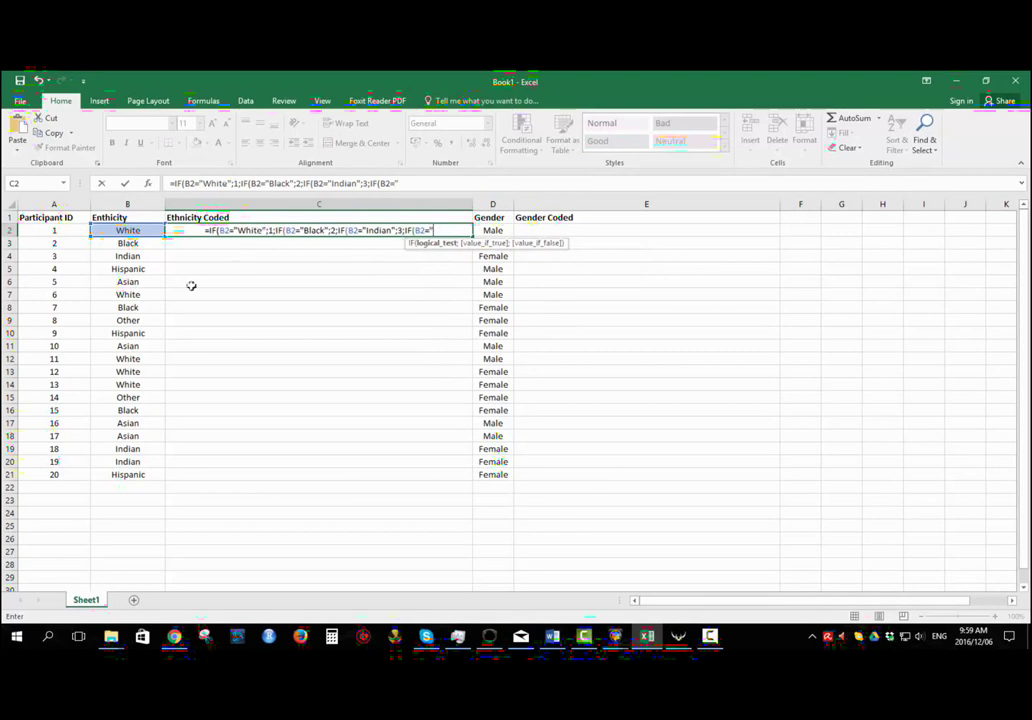
{"action": "left_click", "coordinate": [147, 277]}
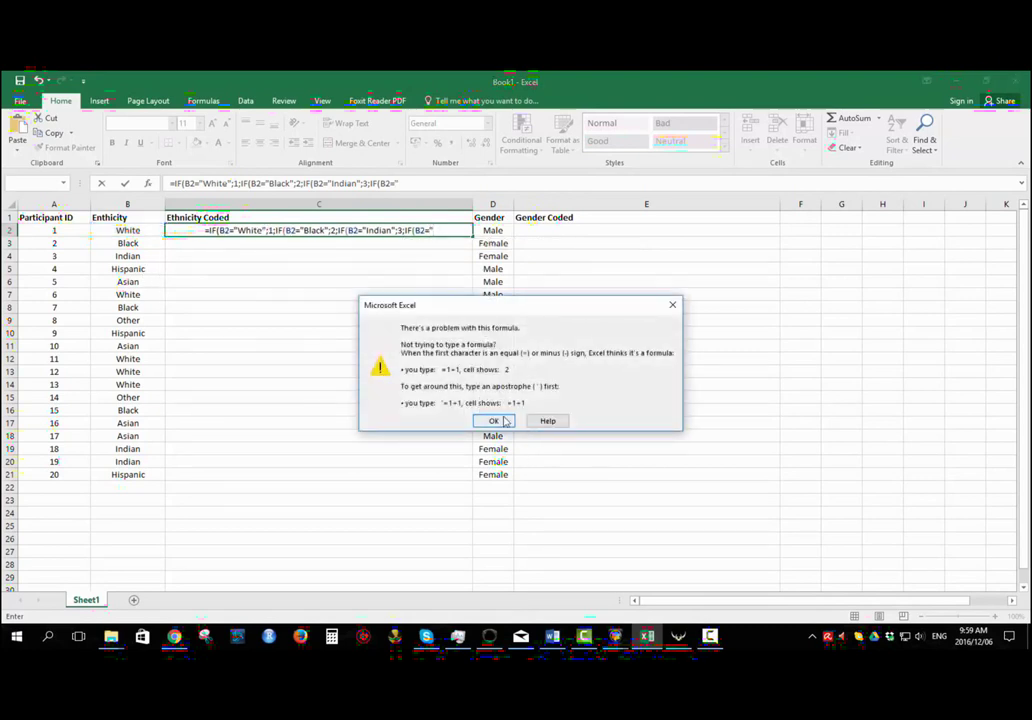
{"action": "left_click", "coordinate": [480, 421]}
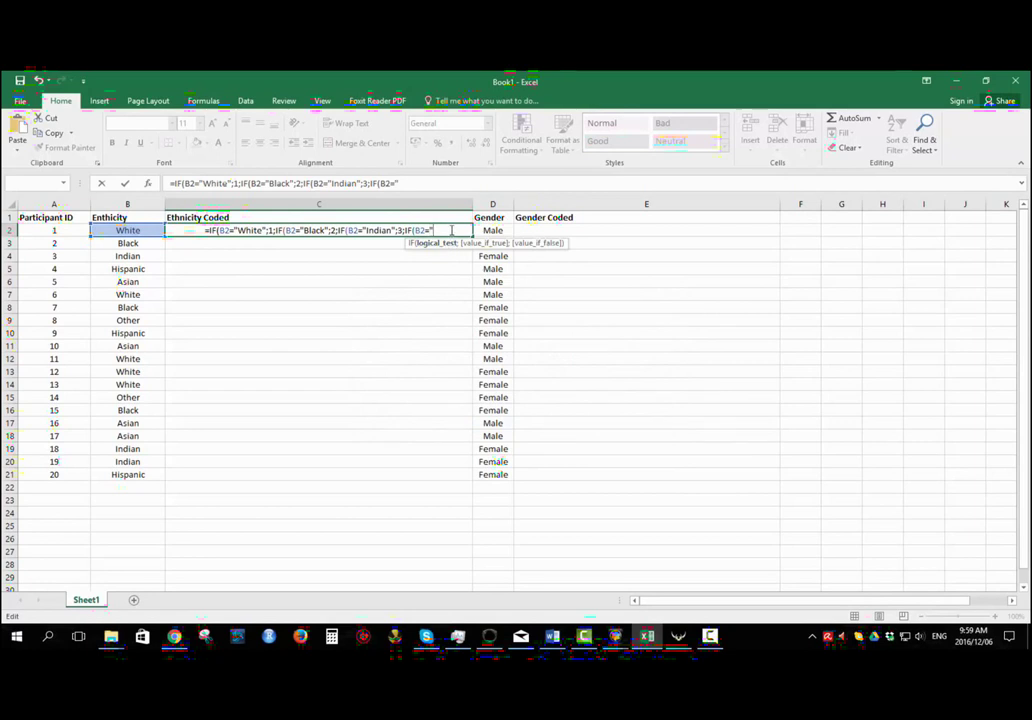
{"action": "type", "text": "Hispa"}
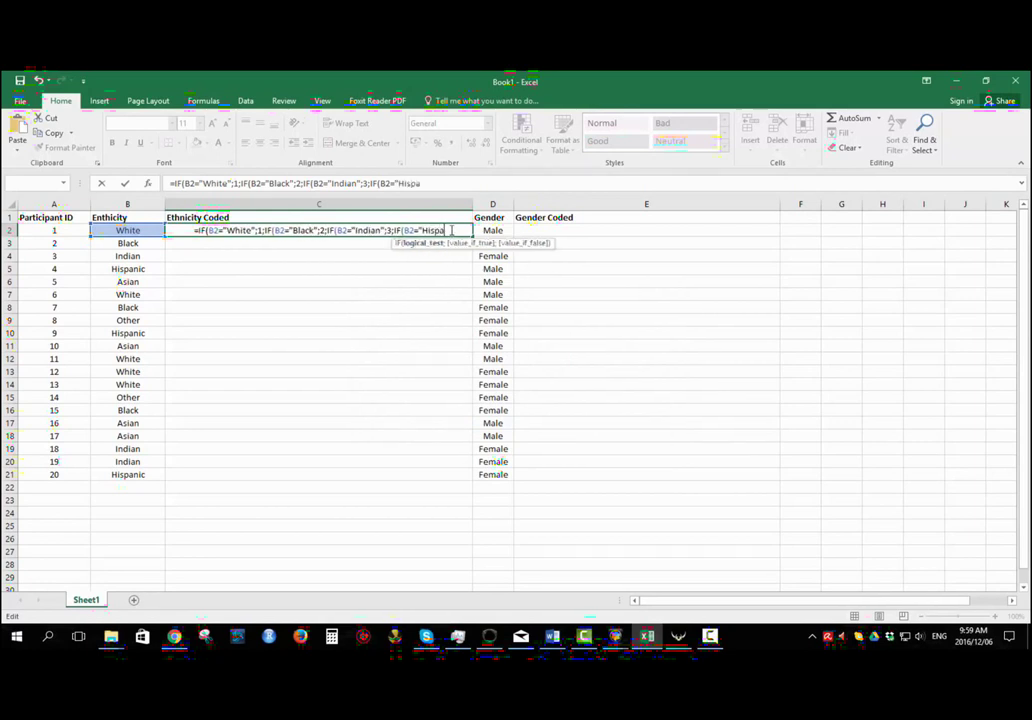
{"action": "type", "text": "nic\""}
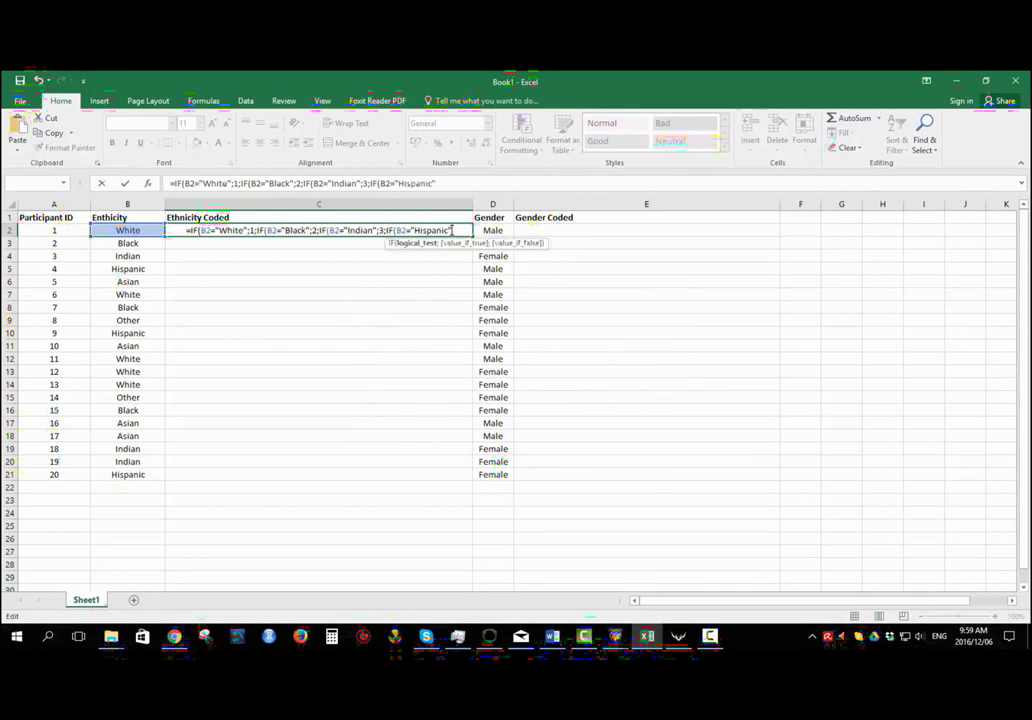
{"action": "type", "text": ";"}
{"action": "type", "text": "4;IF"}
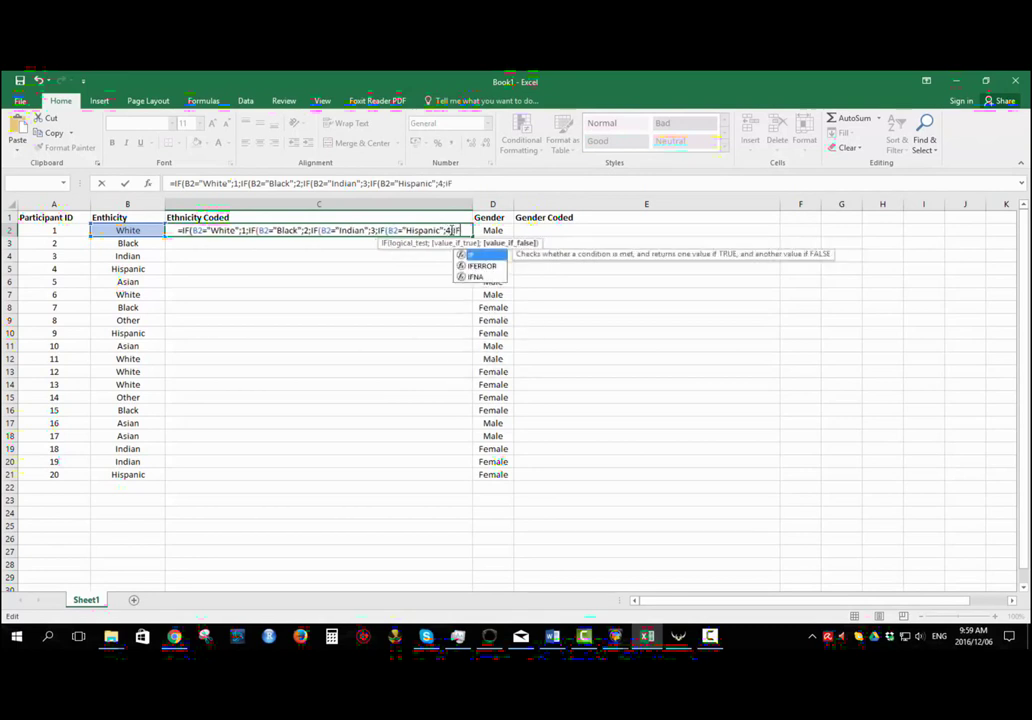
- Complete the fifth condition in the C2 formula so that it returns 5 when B2 equals "Asian"
{"action": "key", "text": "BackSpace"}
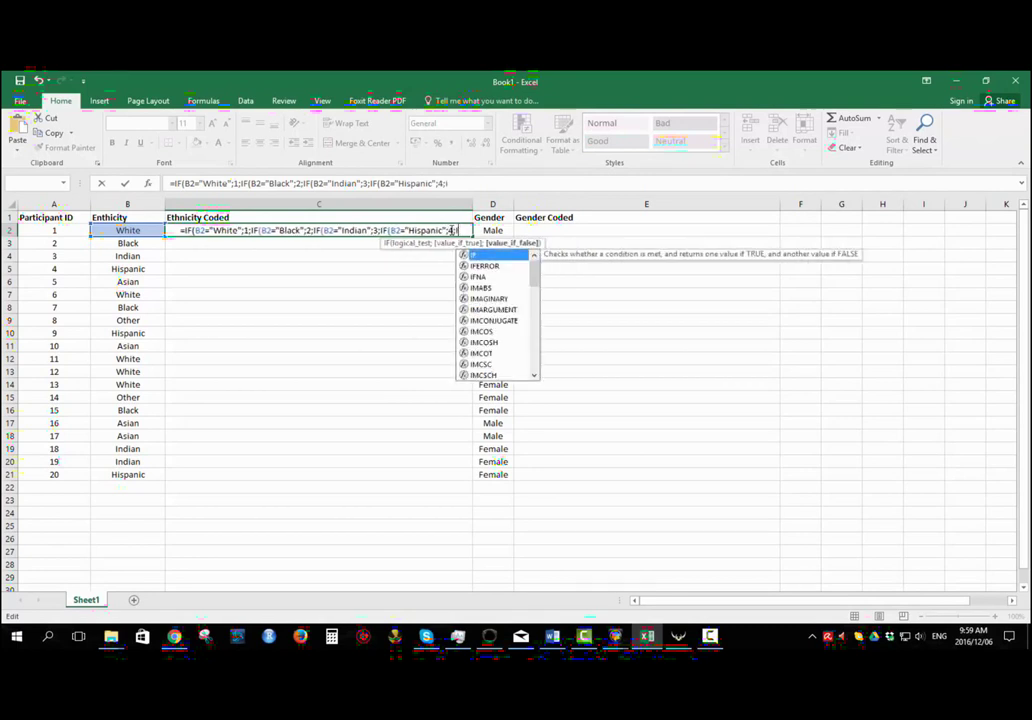
{"action": "type", "text": "F(B2="}
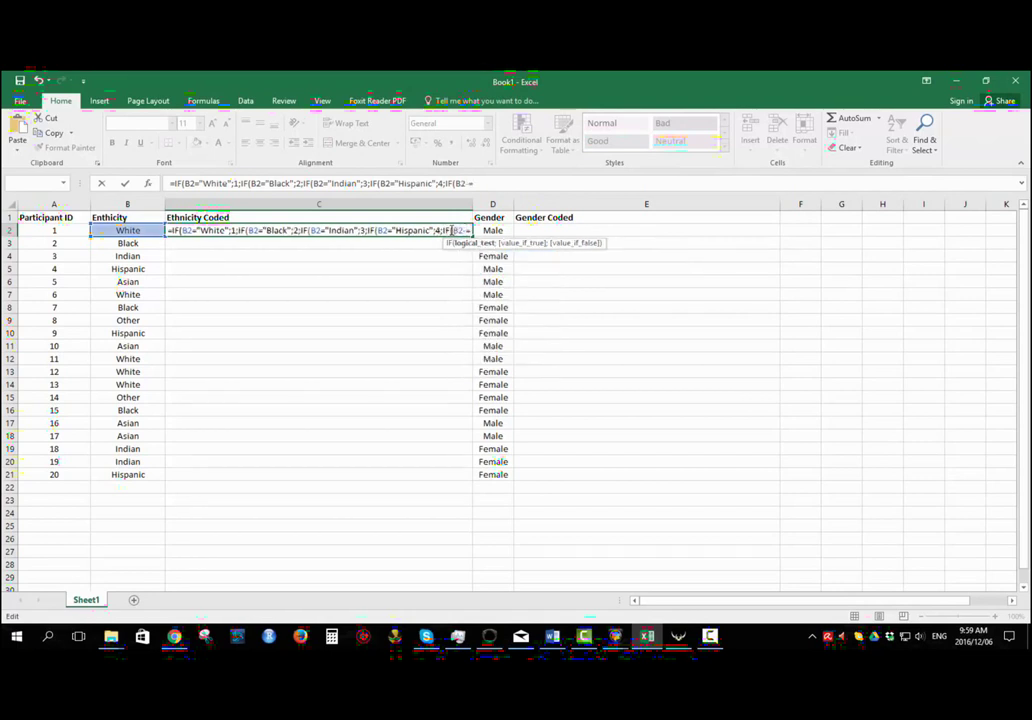
{"action": "type", "text": "\"Asian\""}
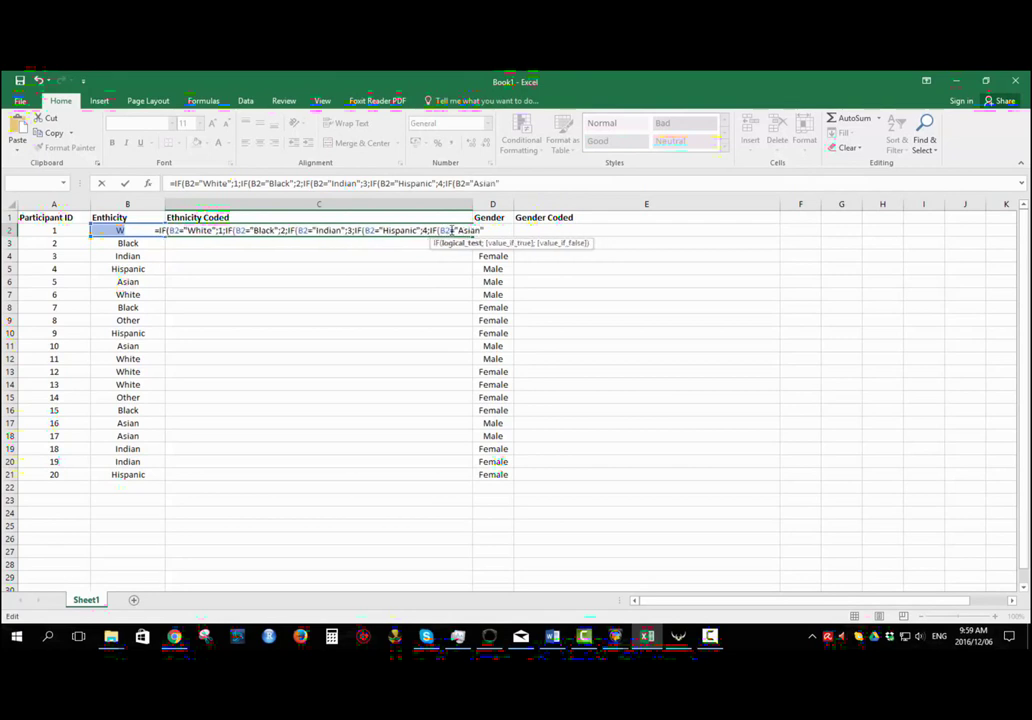
{"action": "type", "text": ";5"}
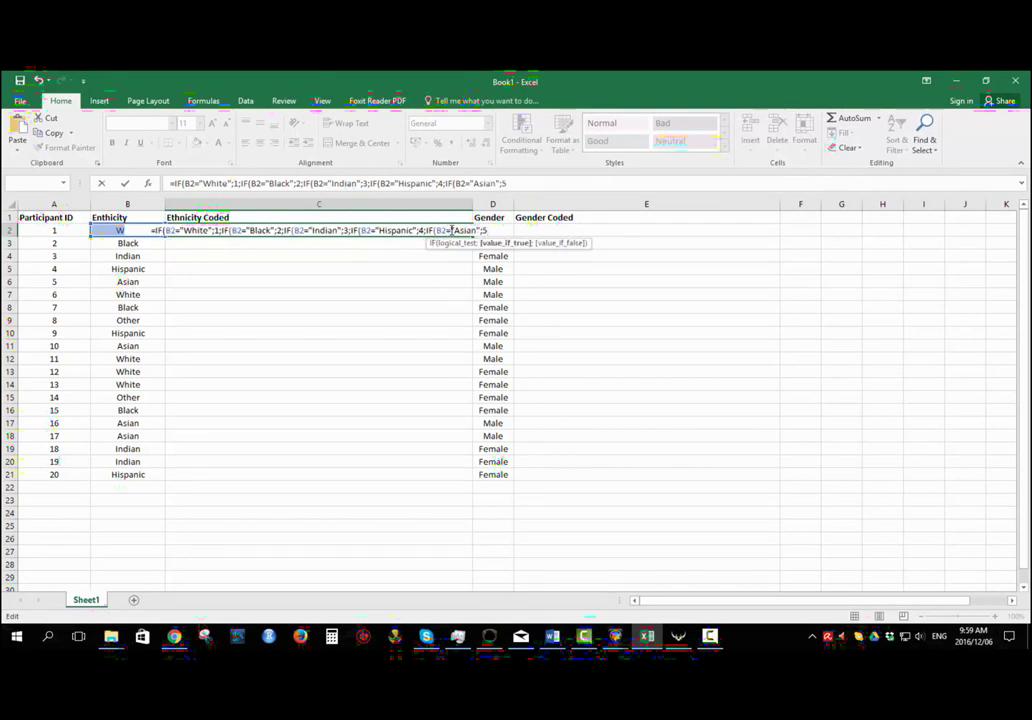
- Add a sixth nested IF to the C2 formula that returns 6 when B2 equals "Other"
{"action": "type", "text": ";IF"}
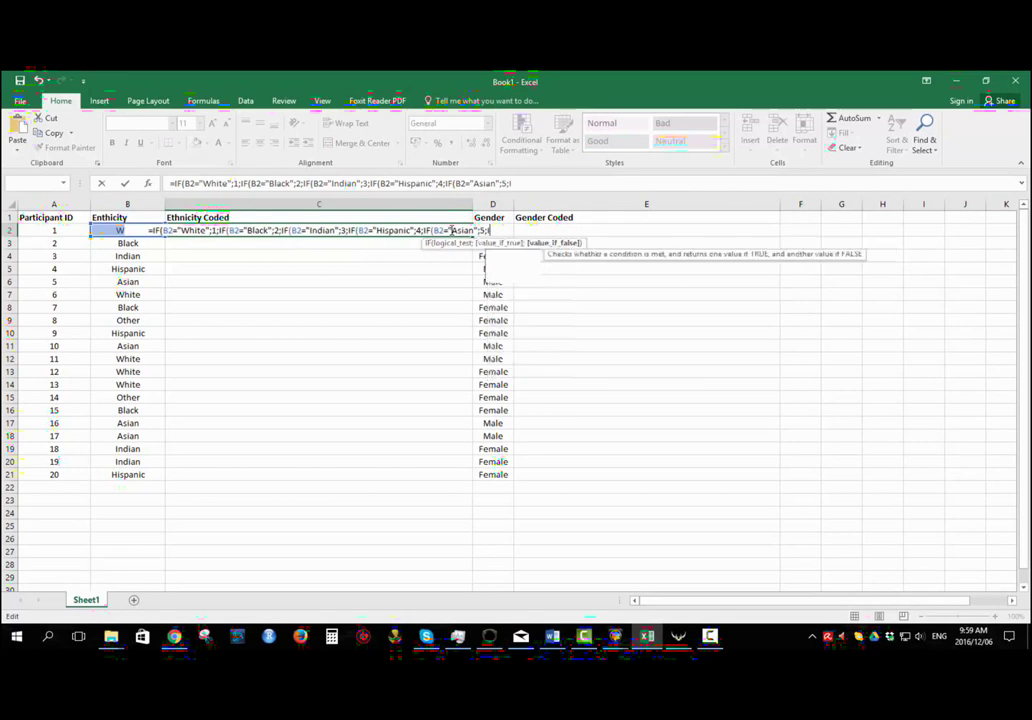
{"action": "type", "text": "(B"}
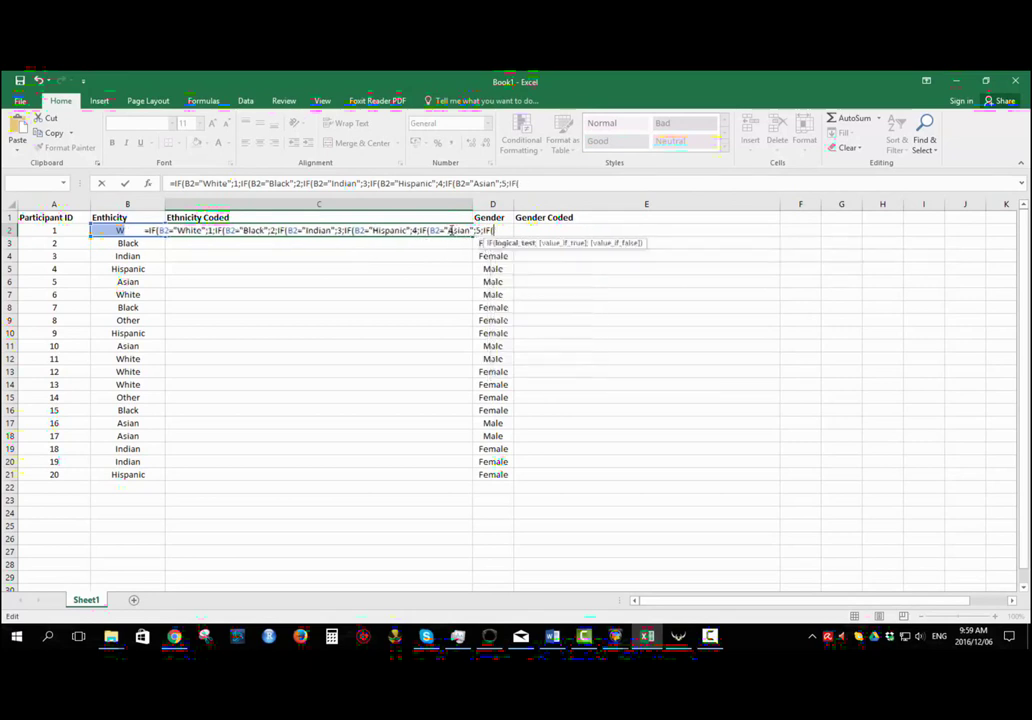
{"action": "type", "text": "2="}
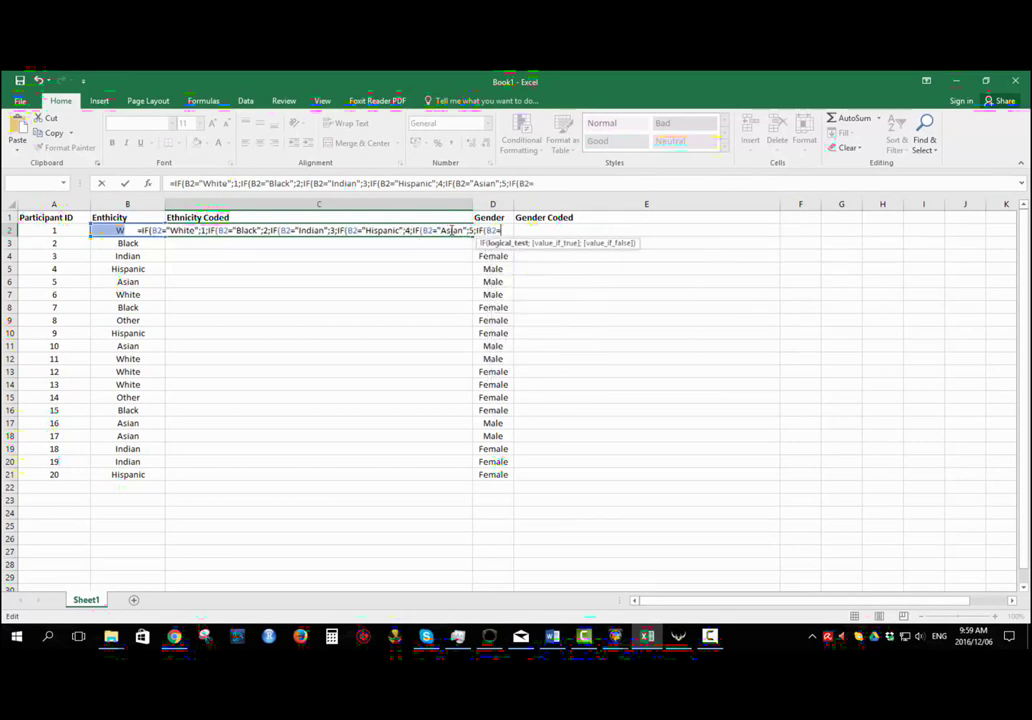
{"action": "type", "text": "\"Other\"l"}
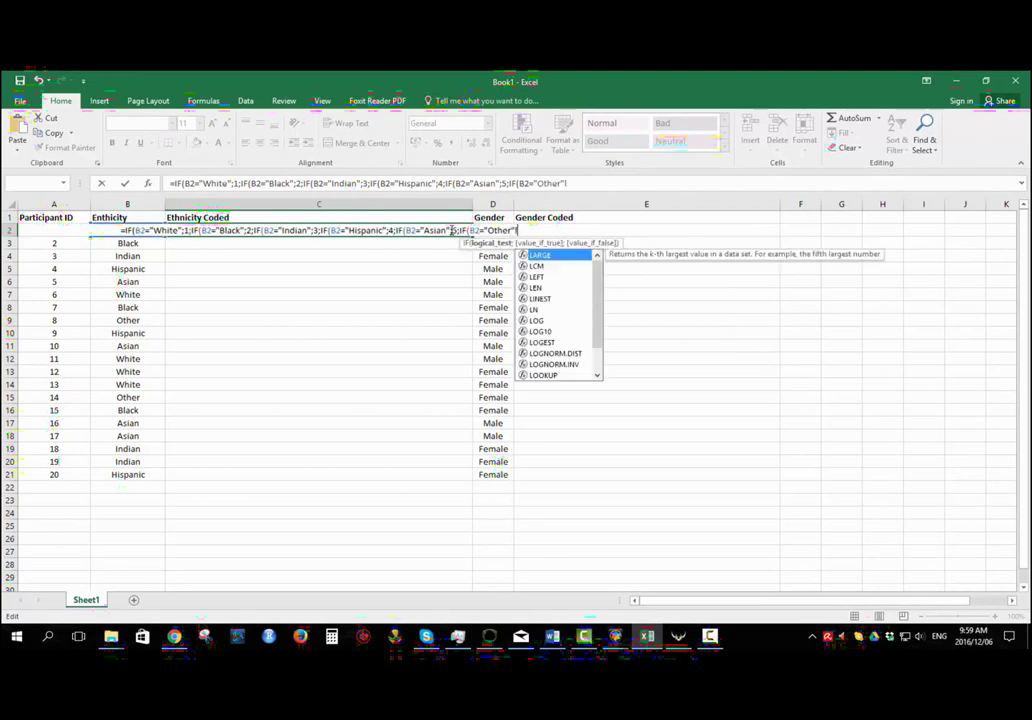
{"action": "key", "text": "BackSpace"}
{"action": "type", "text": ";6;"}
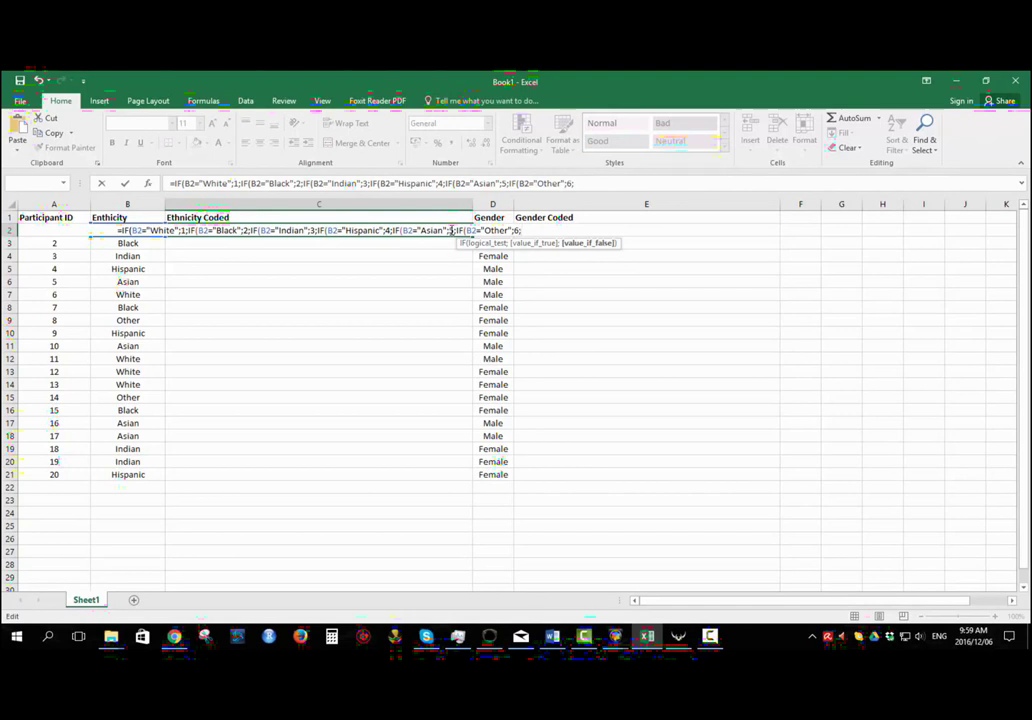
- Finish the C2 formula with 0 for any other value, accepting the proposed correction, and fill it down through C21
{"action": "type", "text": "0"}
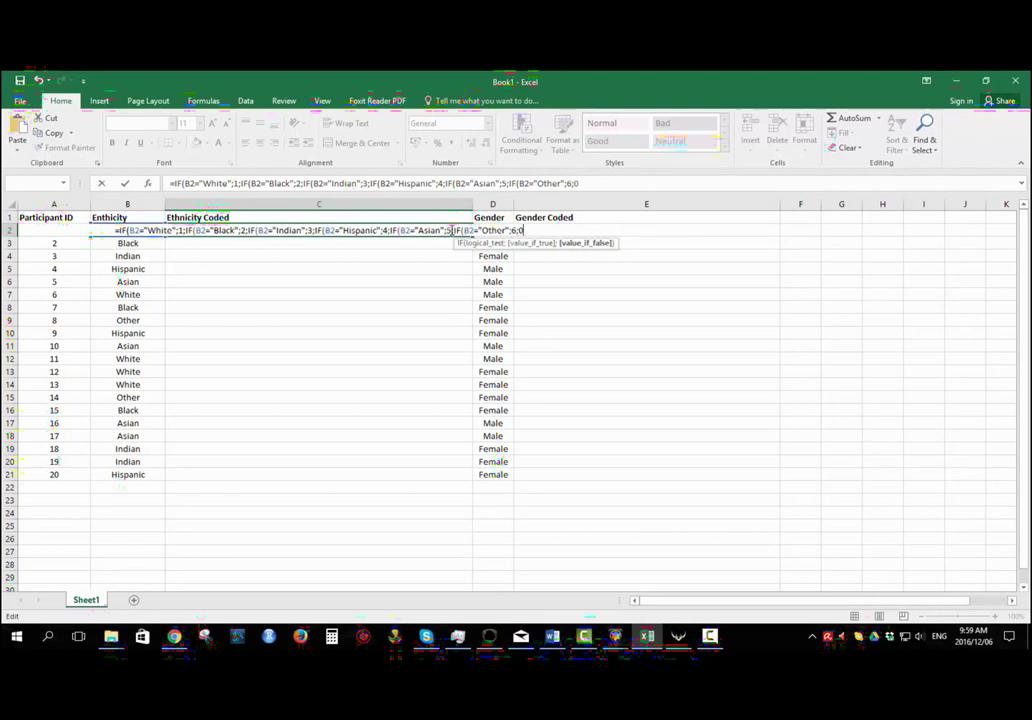
{"action": "type", "text": ")"}
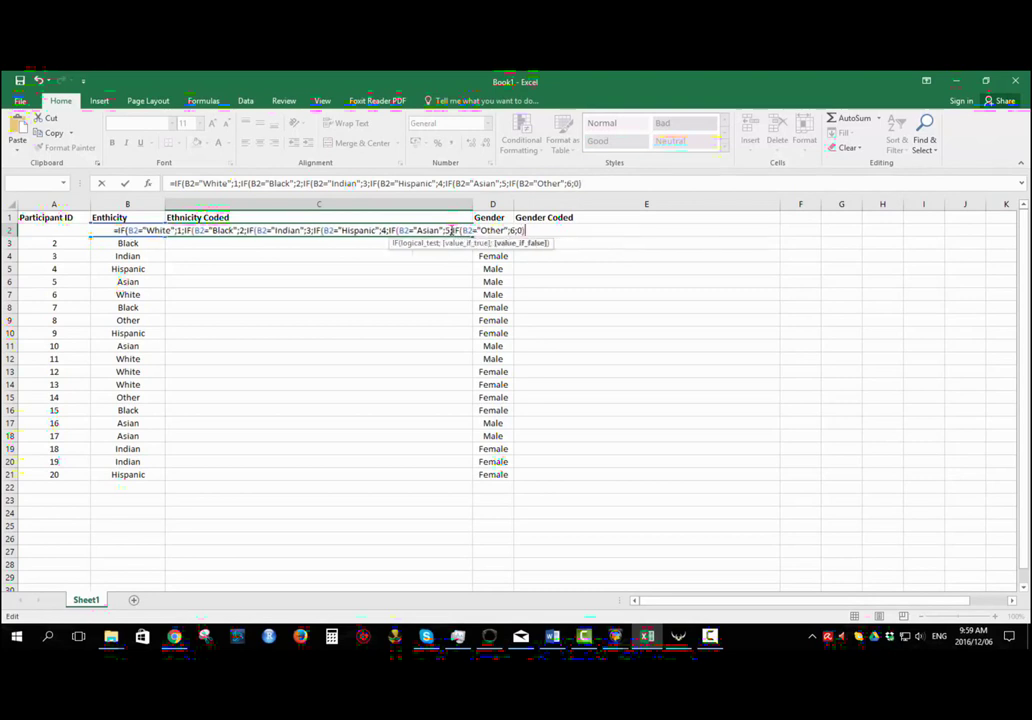
{"action": "key", "text": "Return"}
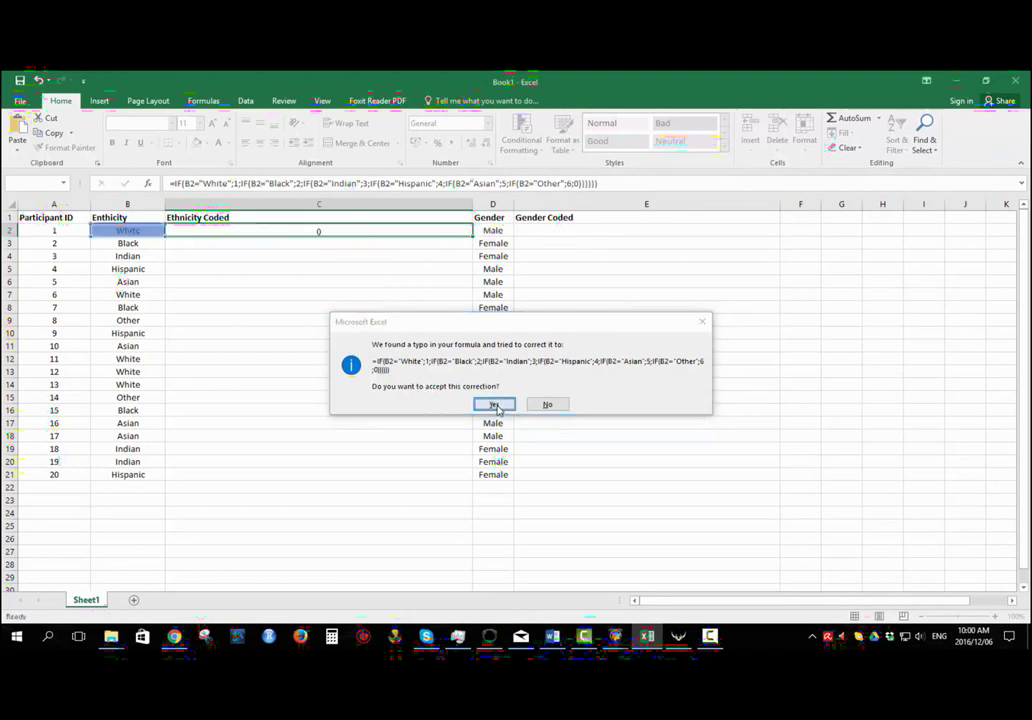
{"action": "left_click", "coordinate": [495, 405]}
{"action": "left_click", "coordinate": [412, 230]}
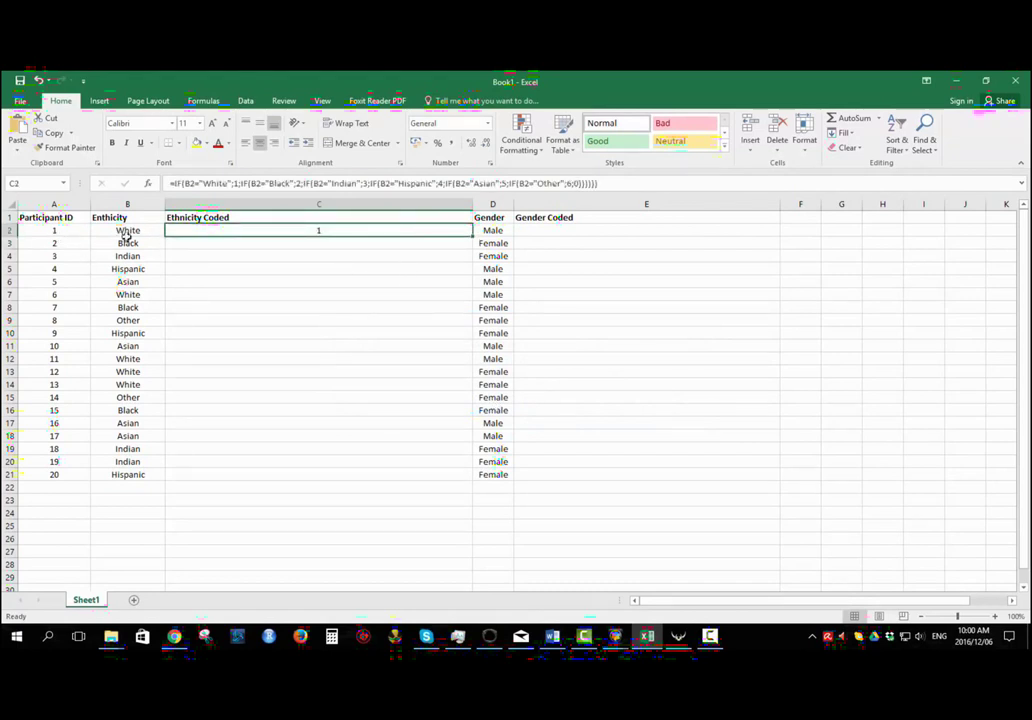
{"action": "left_click_drag", "start_coordinate": [471, 240], "coordinate": [458, 486]}
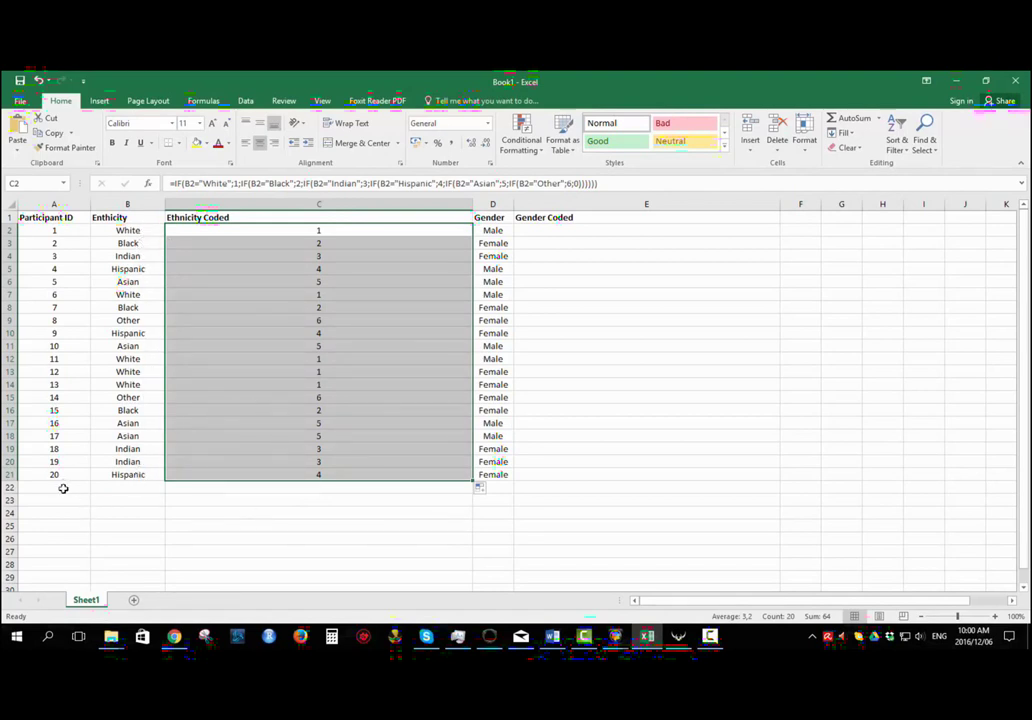
- Enter the unlisted ethnicity "Purple" in B22 to test the formula's fallback code
{"action": "left_click", "coordinate": [134, 487]}
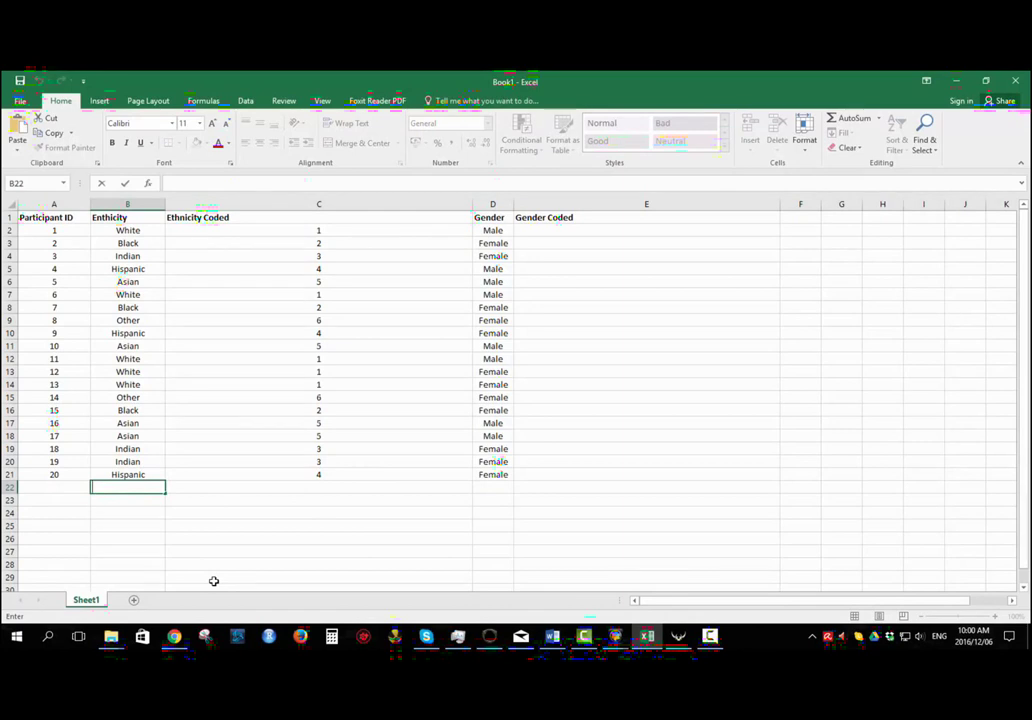
{"action": "type", "text": "Pu"}
{"action": "type", "text": "prle"}
{"action": "key", "text": "BackSpace"}
{"action": "key", "text": "BackSpace"}
{"action": "key", "text": "BackSpace"}
{"action": "key", "text": "BackSpace"}
{"action": "type", "text": "rple"}
{"action": "key", "text": "Return"}
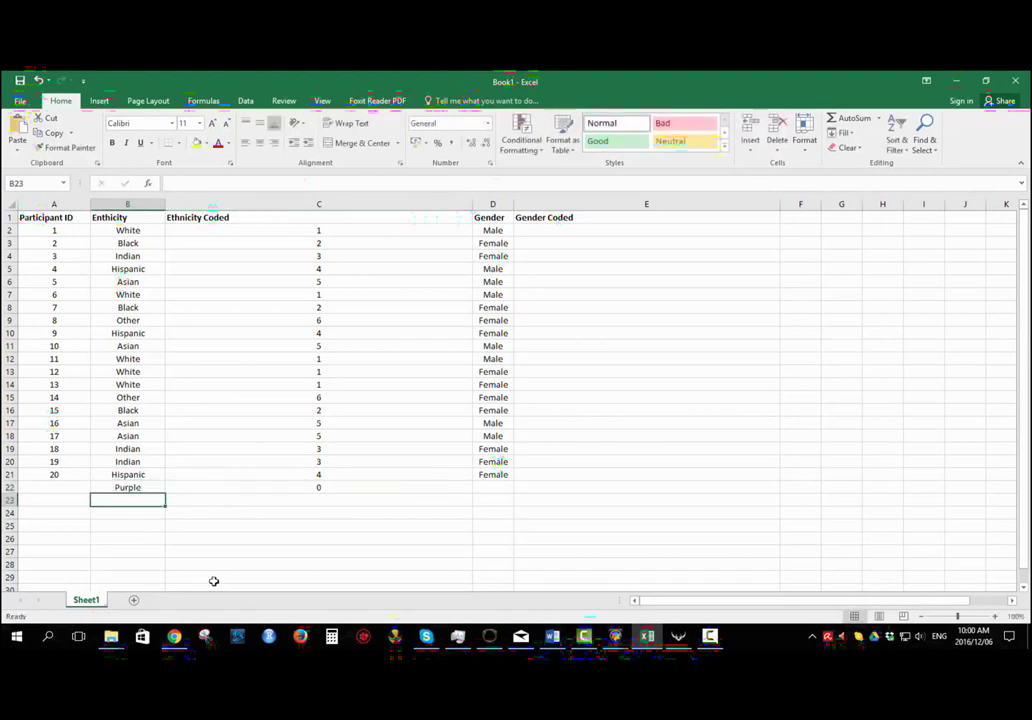
- Copy "Indian" from B20 into B23 as a second test entry
{"action": "left_click", "coordinate": [150, 487]}
{"action": "left_click", "coordinate": [143, 461]}
{"action": "key", "text": "ctrl+c"}
{"action": "left_click", "coordinate": [134, 499]}
{"action": "key", "text": "ctrl+v"}
- Fill the ethnicity coding formula from C22 down to C23
{"action": "left_click", "coordinate": [258, 502]}
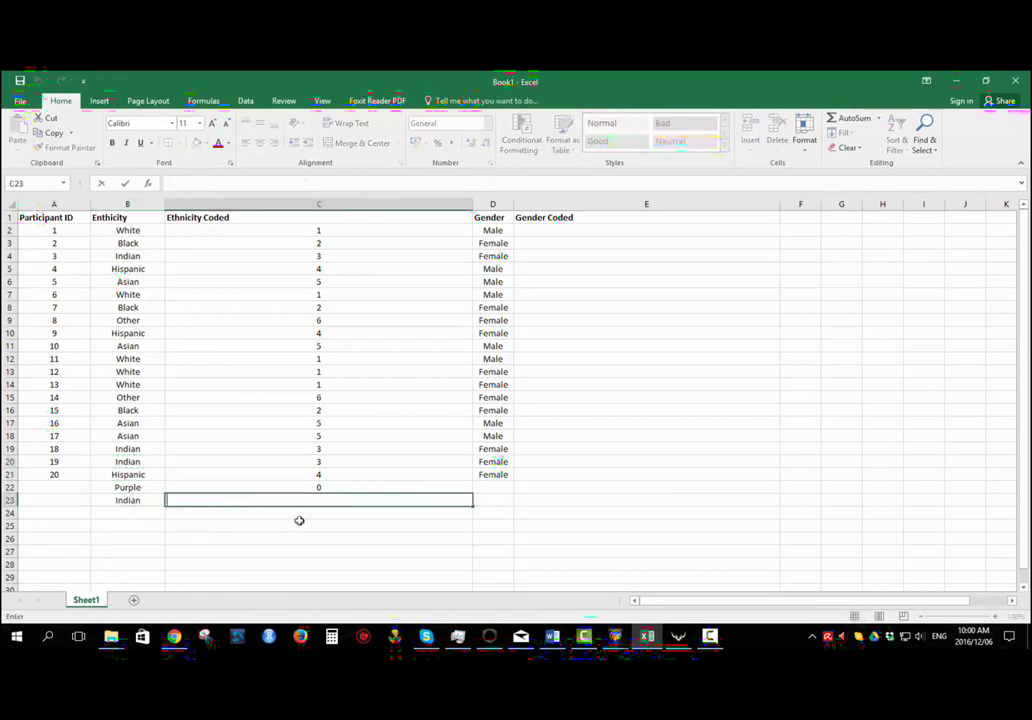
{"action": "left_click", "coordinate": [368, 468]}
{"action": "left_click", "coordinate": [433, 490]}
{"action": "left_click_drag", "start_coordinate": [472, 493], "coordinate": [474, 507]}
{"action": "left_click", "coordinate": [333, 540]}
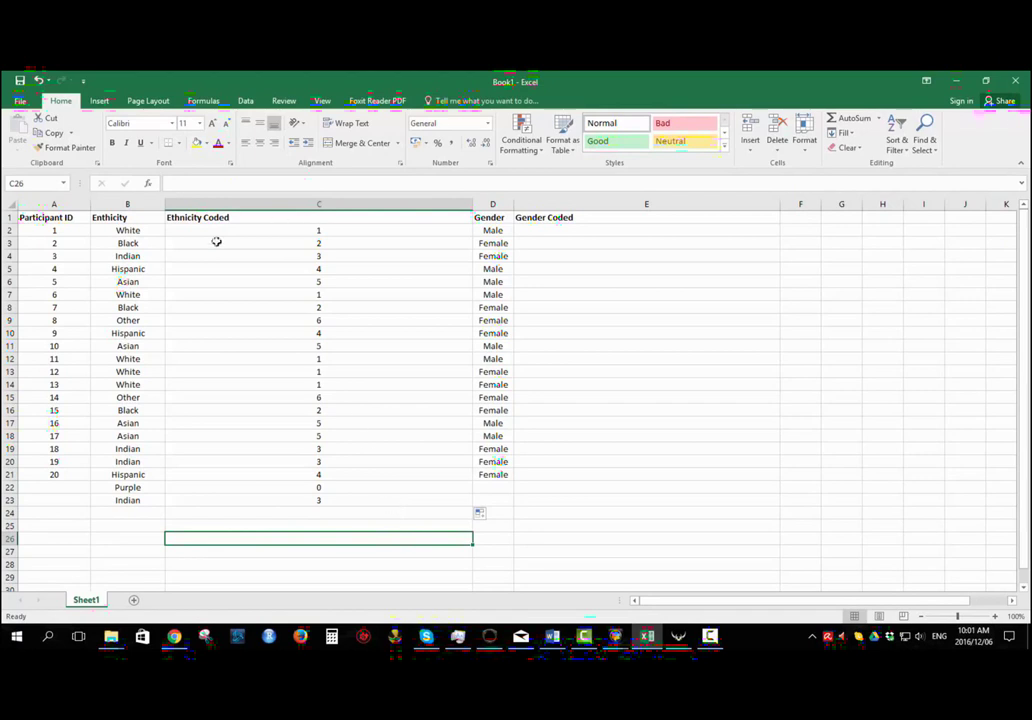
- Delete the test ethnicities and their codes in B22:C23
{"action": "left_click_drag", "start_coordinate": [150, 230], "coordinate": [152, 481]}
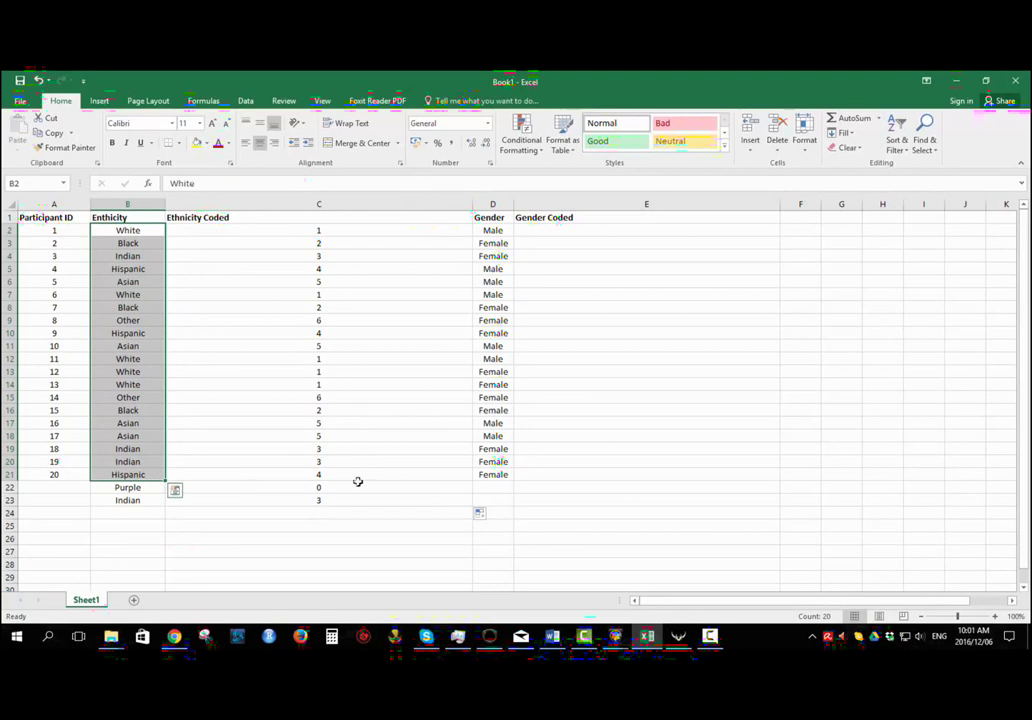
{"action": "left_click_drag", "start_coordinate": [364, 498], "coordinate": [130, 487]}
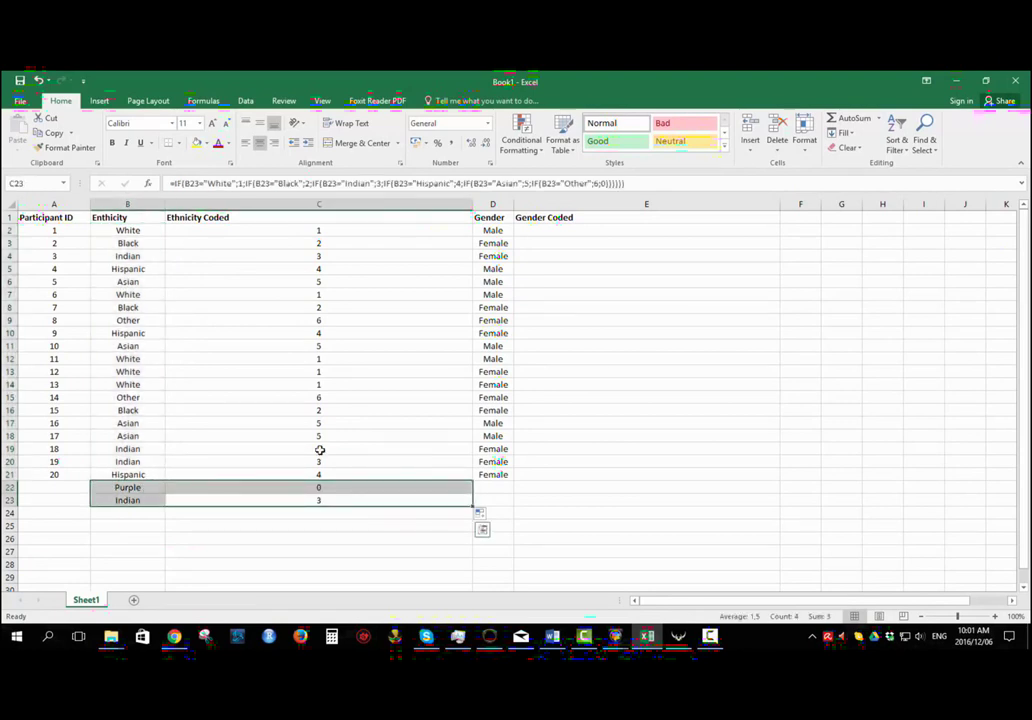
{"action": "key", "text": "Delete"}
{"action": "left_click", "coordinate": [675, 440]}
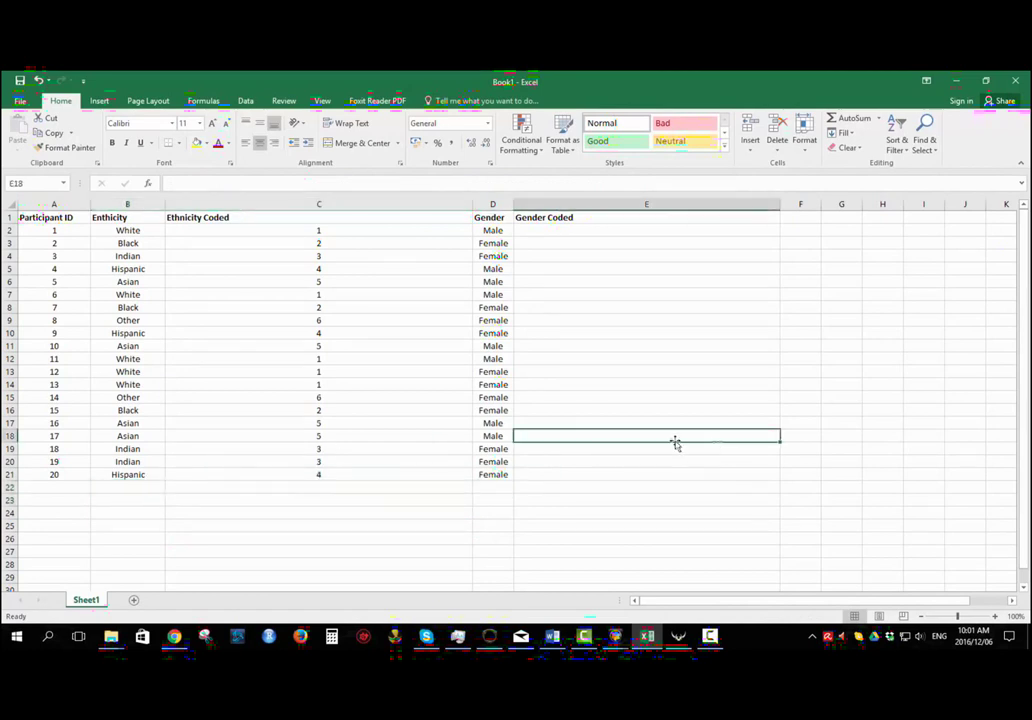
- Begin an IF formula in E2 that returns 1 when D2 is "Male", with a second IF as its false branch
{"action": "left_click", "coordinate": [558, 231]}
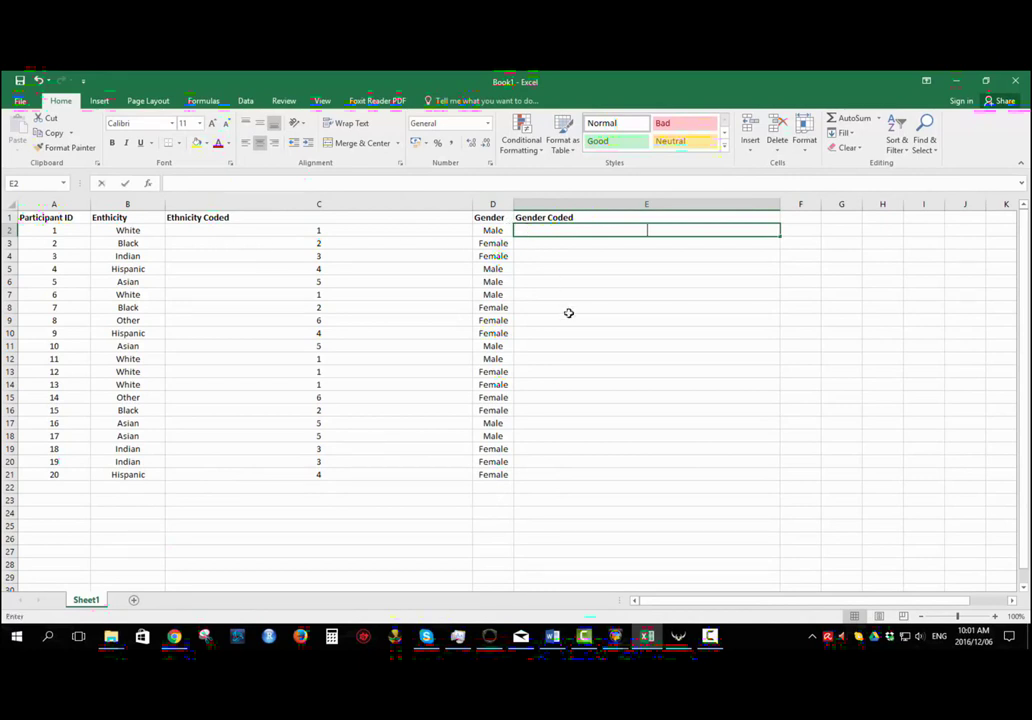
{"action": "type", "text": "="}
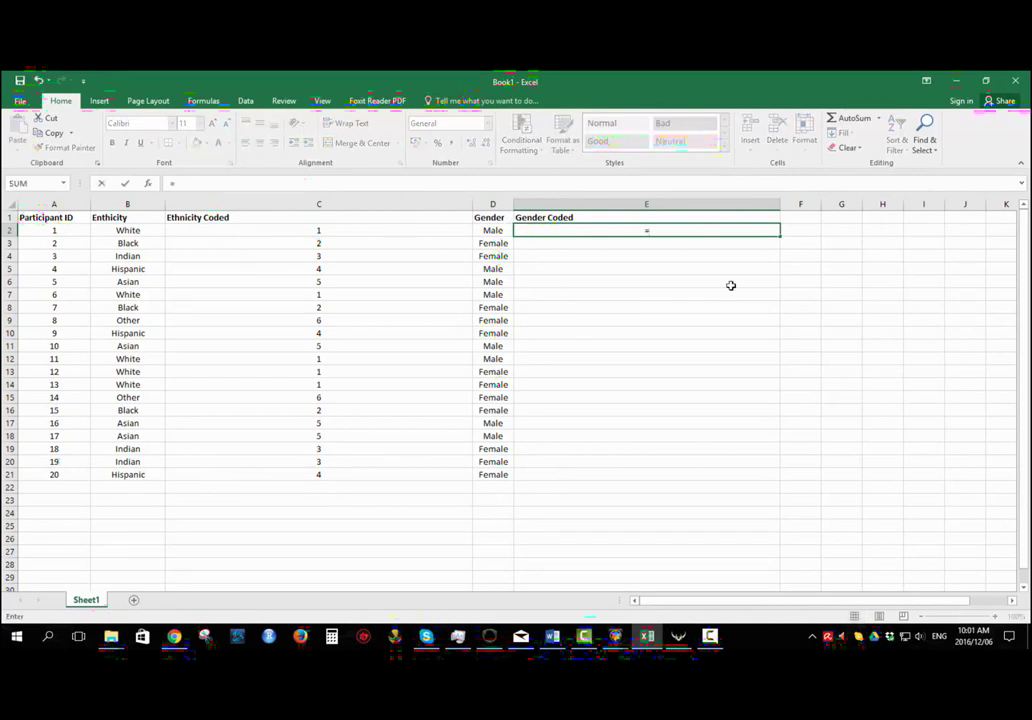
{"action": "type", "text": "IF"}
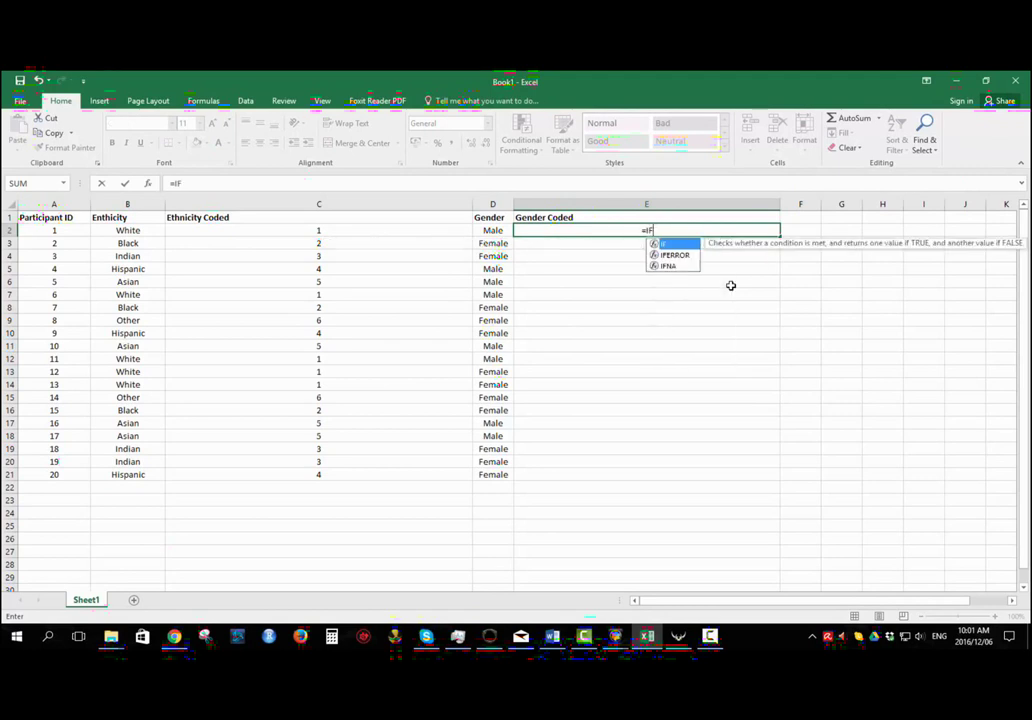
{"action": "type", "text": "("}
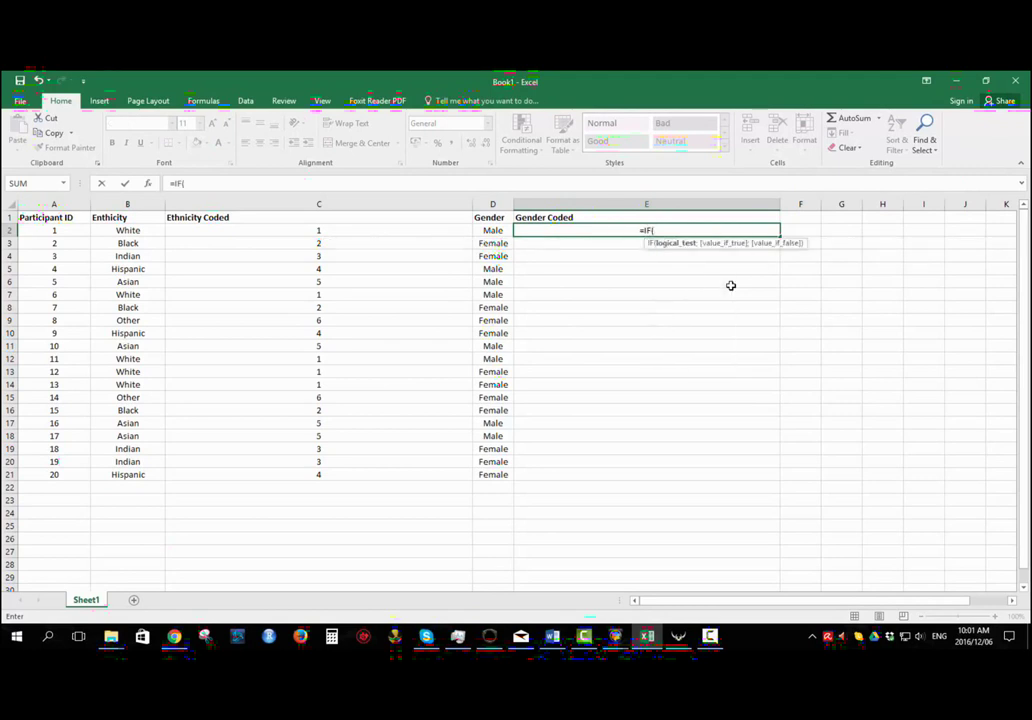
{"action": "left_click", "coordinate": [493, 231]}
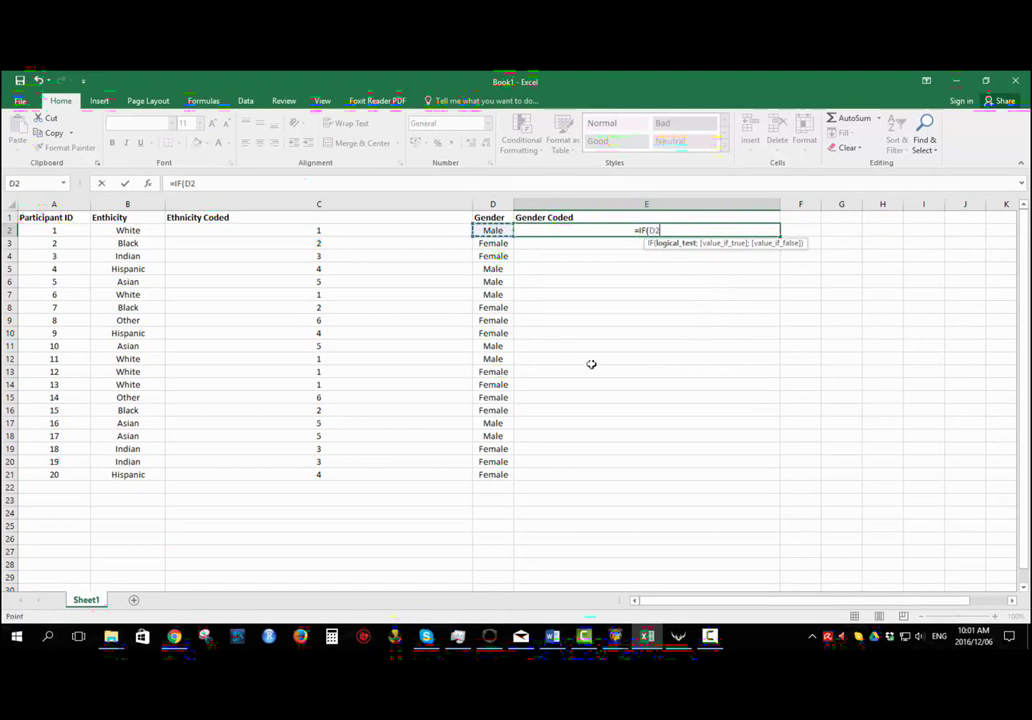
{"action": "type", "text": "="}
{"action": "type", "text": "Mal"}
{"action": "key", "text": "BackSpace"}
{"action": "key", "text": "BackSpace"}
{"action": "key", "text": "BackSpace"}
{"action": "type", "text": "\"Mak"}
{"action": "key", "text": "BackSpace"}
{"action": "type", "text": "le\";1;IF"}
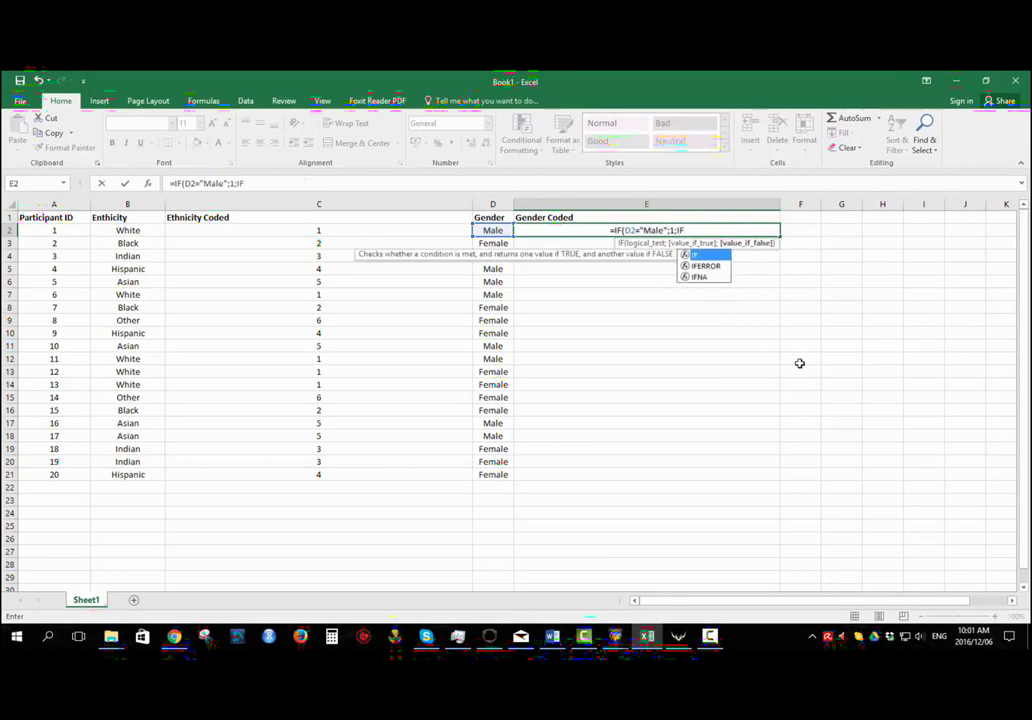
- Finish the nested IF in E2 to return 2 when D2 is "Female" and 0 otherwise, accepting the suggested bracket correction
{"action": "type", "text": "(D2=\"Female\";2;0"}
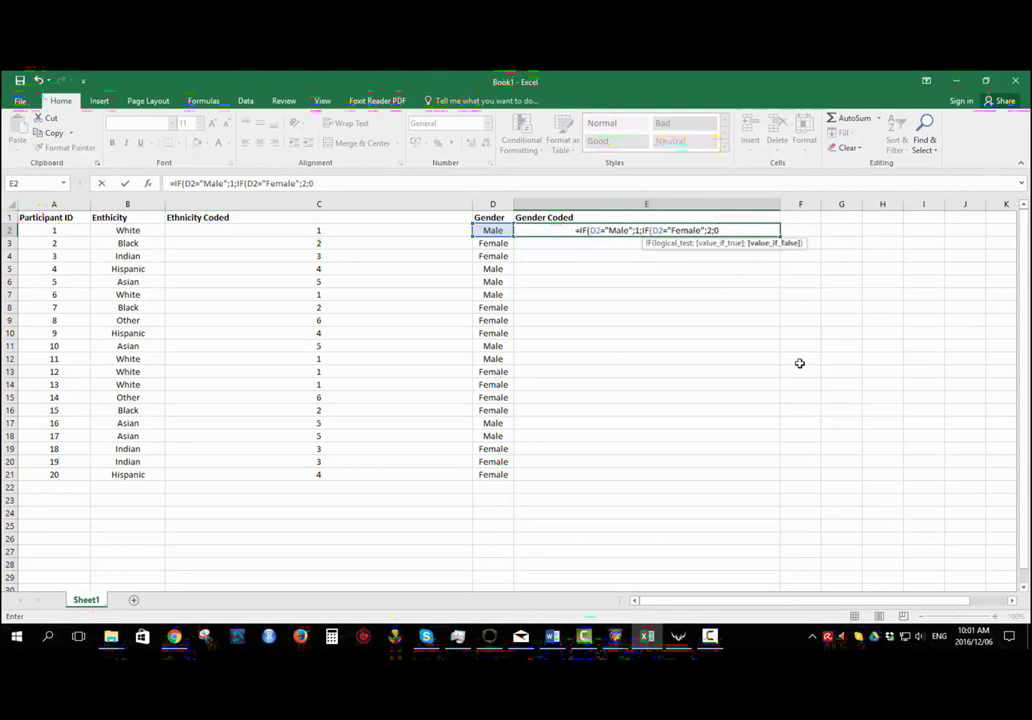
{"action": "type", "text": ")"}
{"action": "key", "text": "Return"}
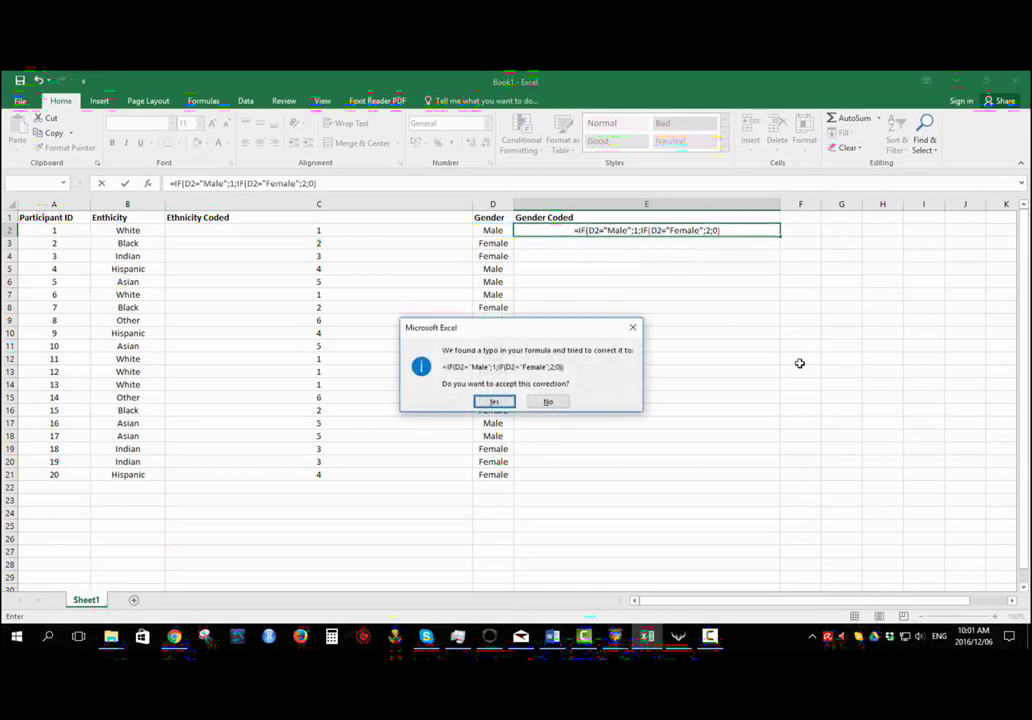
{"action": "key", "text": "Return"}
- Fill the gender coding formula from E2 down to E21
{"action": "key", "text": "Up"}
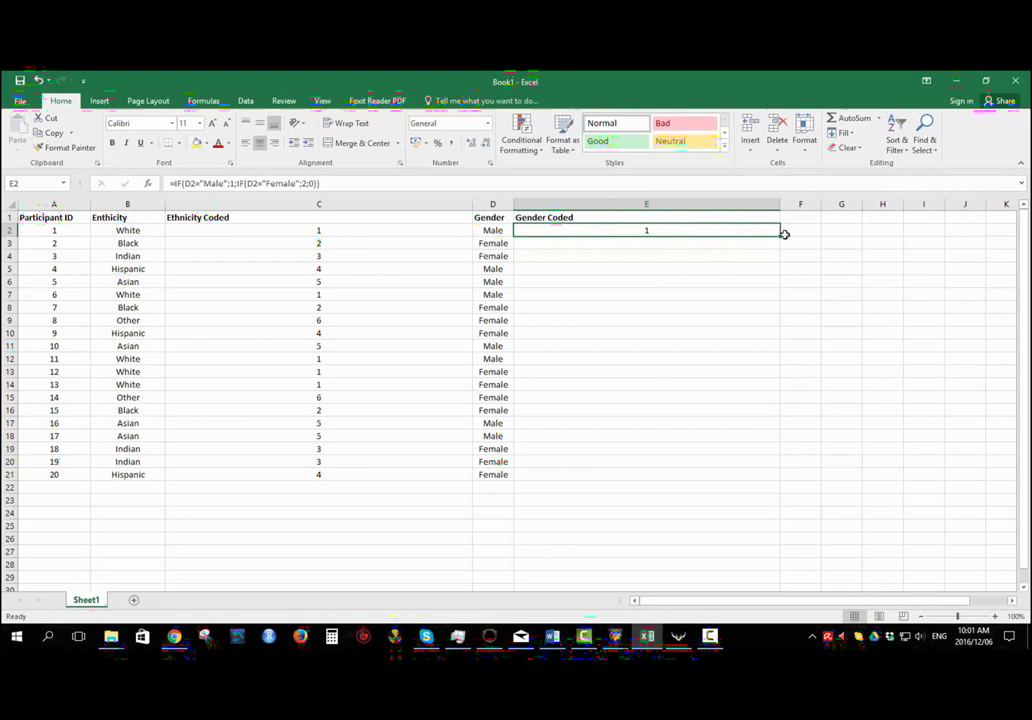
{"action": "left_click_drag", "start_coordinate": [779, 238], "coordinate": [753, 485]}
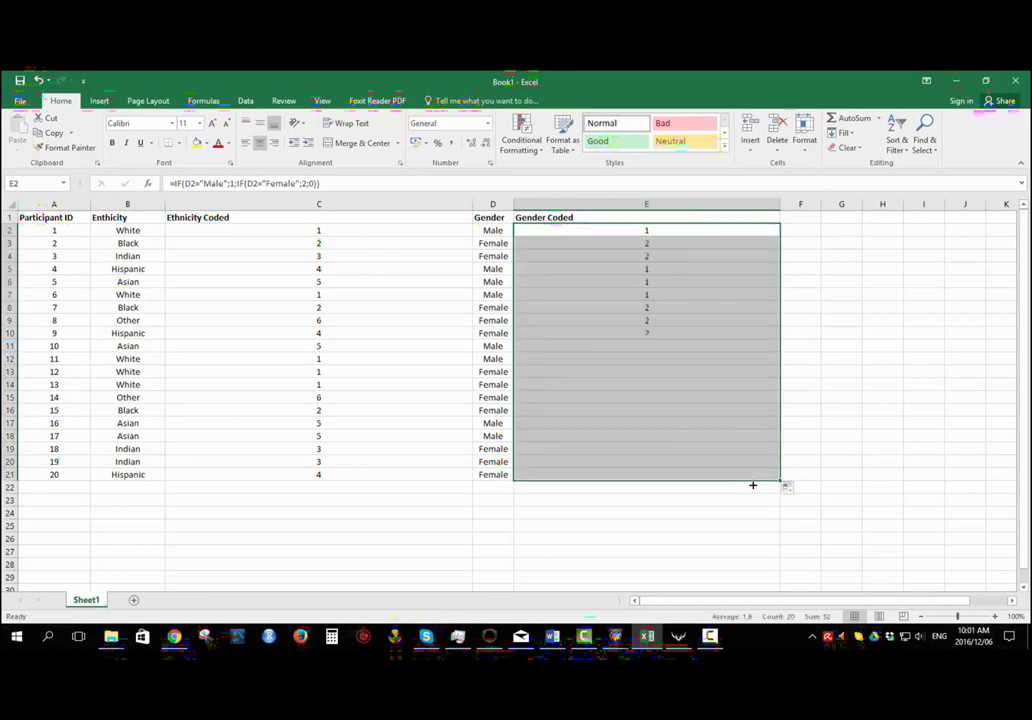
{"action": "left_click", "coordinate": [587, 512]}
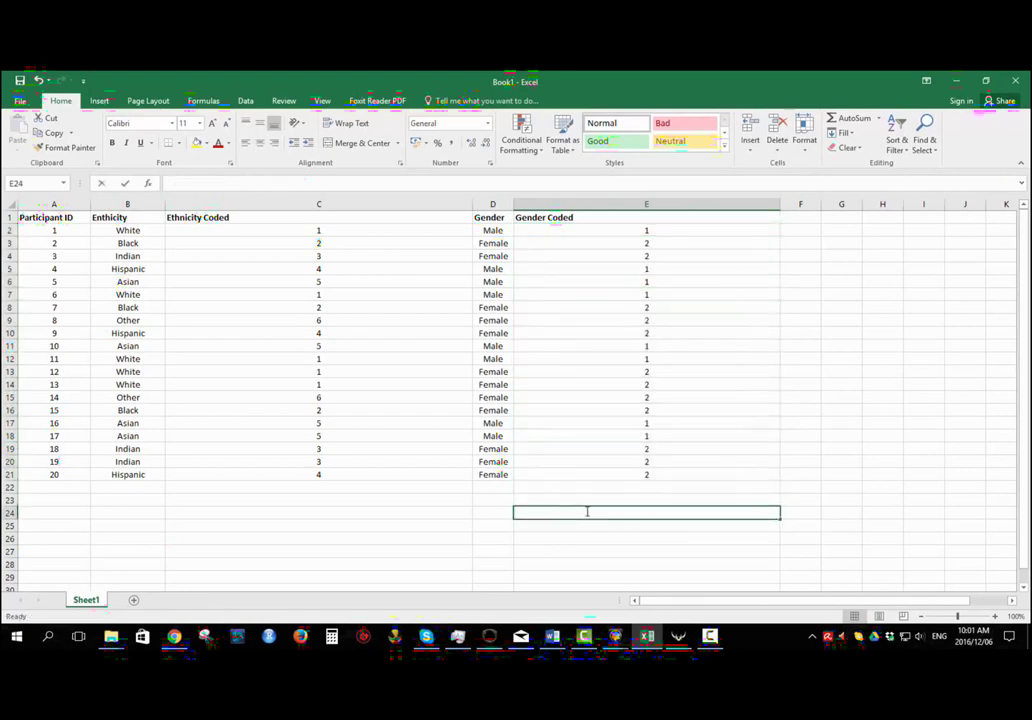
- Enter the unlisted gender "Pink" in D22 to test the gender formula's fallback code
{"action": "left_click", "coordinate": [500, 476]}
{"action": "key", "text": "Return"}
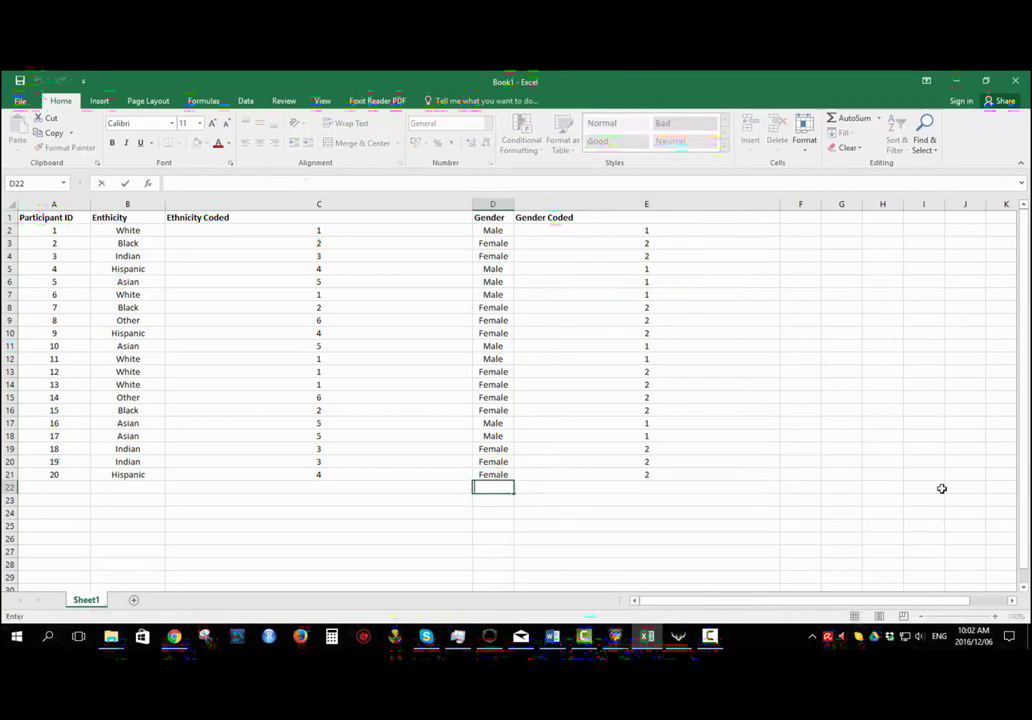
{"action": "type", "text": "Pink"}
{"action": "key", "text": "Return"}
{"action": "left_click", "coordinate": [681, 493]}
{"action": "left_click", "coordinate": [655, 545]}
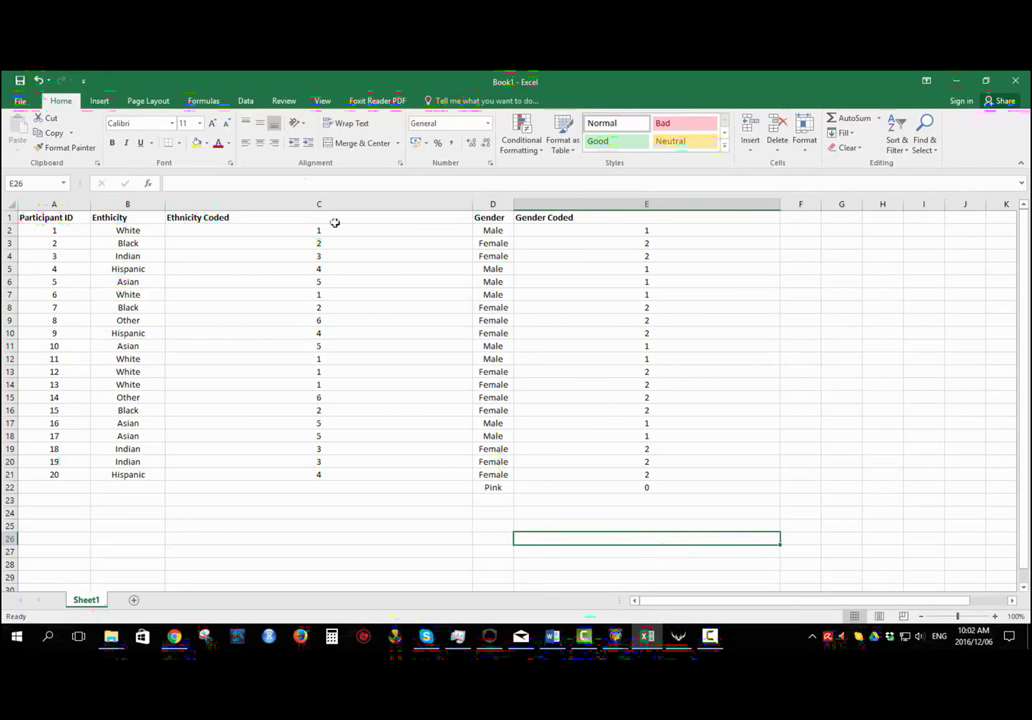
{"action": "left_click", "coordinate": [215, 220]}
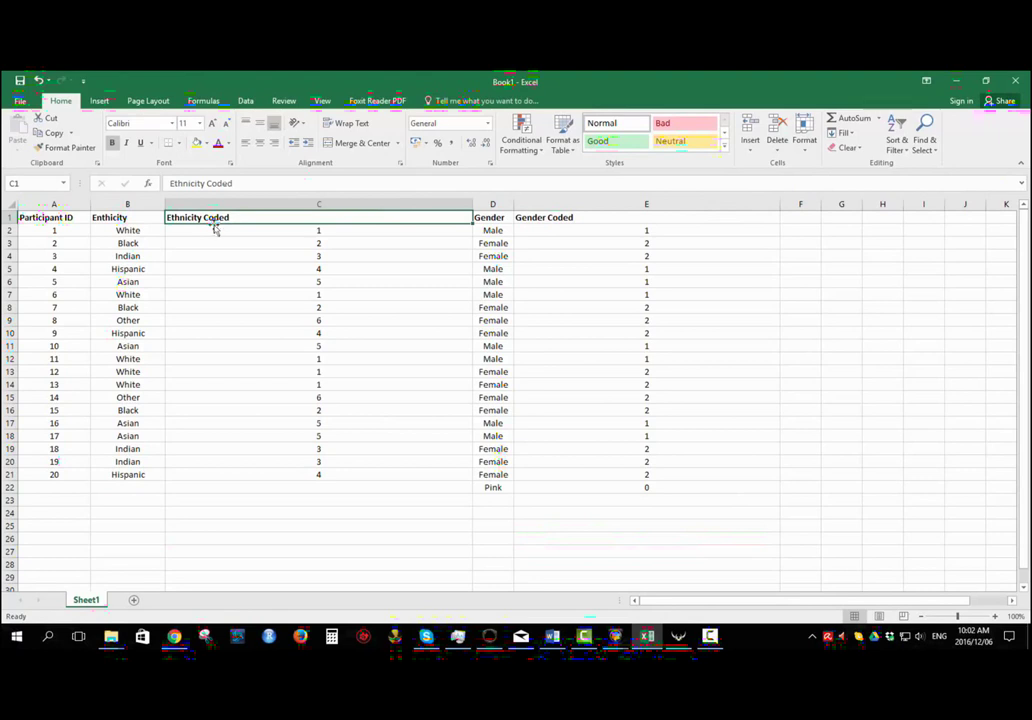
{"action": "left_click", "coordinate": [233, 241]}
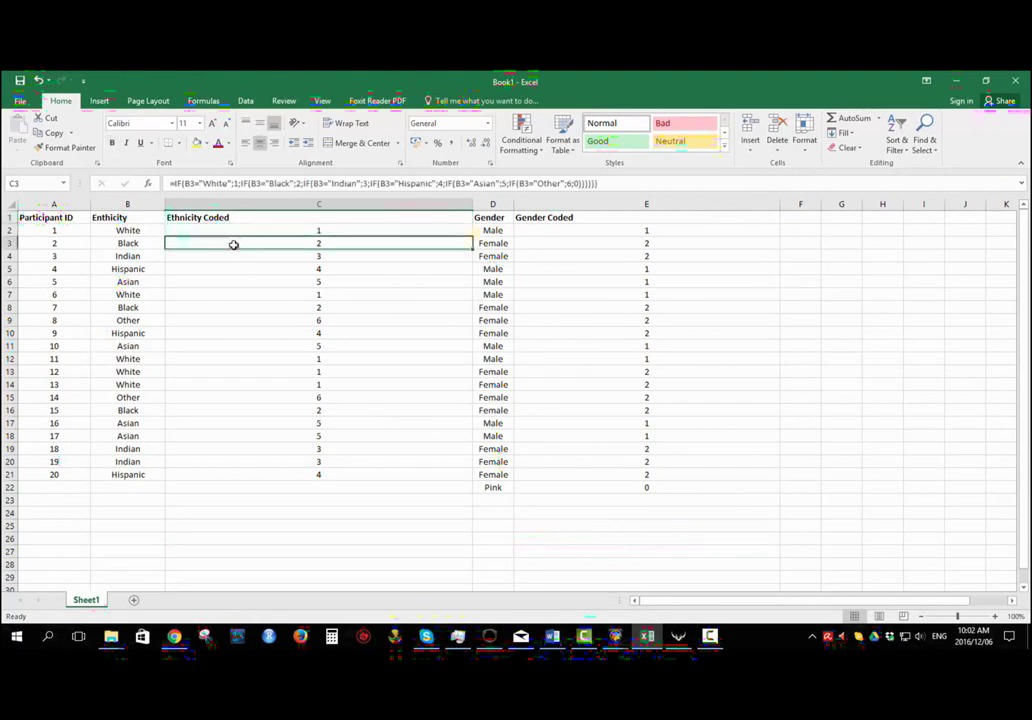
{"action": "left_click", "coordinate": [246, 217]}
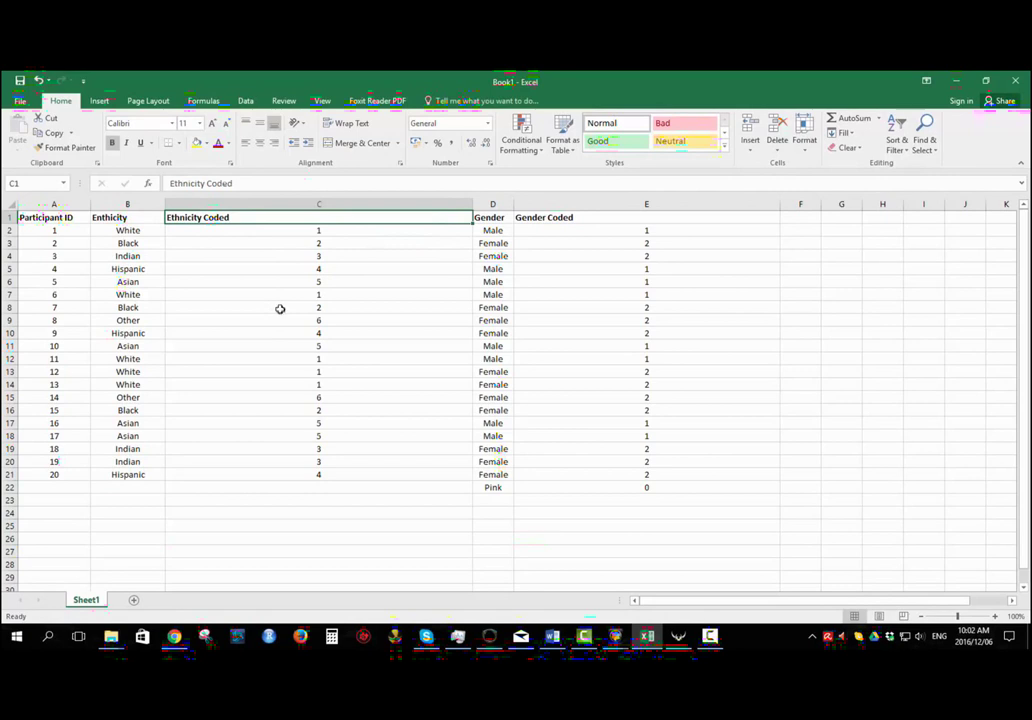
{"action": "left_click", "coordinate": [598, 216]}
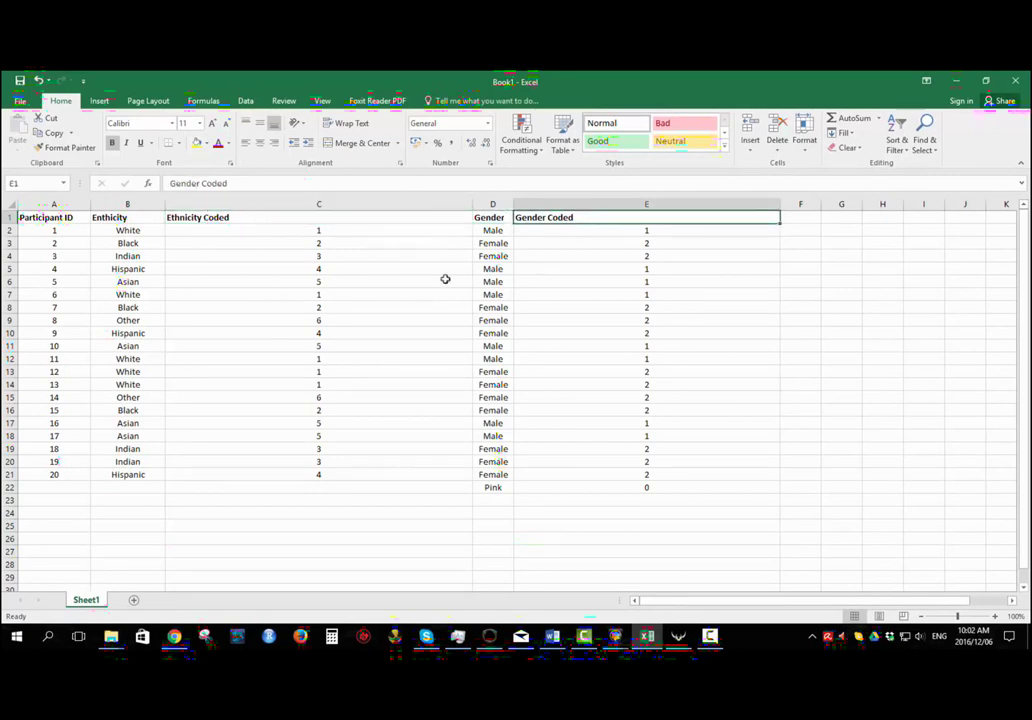
{"action": "left_click_drag", "start_coordinate": [120, 230], "coordinate": [320, 476]}
{"action": "left_click", "coordinate": [329, 514]}
- Delete the test gender and its code in D22:E22
{"action": "left_click_drag", "start_coordinate": [670, 490], "coordinate": [359, 486]}
{"action": "key", "text": "Delete"}
{"action": "left_click", "coordinate": [300, 534]}
{"action": "key", "text": "Up"}
{"action": "key", "text": "Up"}
{"action": "key", "text": "Up"}
{"action": "key", "text": "Up"}
{"action": "left_click", "coordinate": [297, 532]}
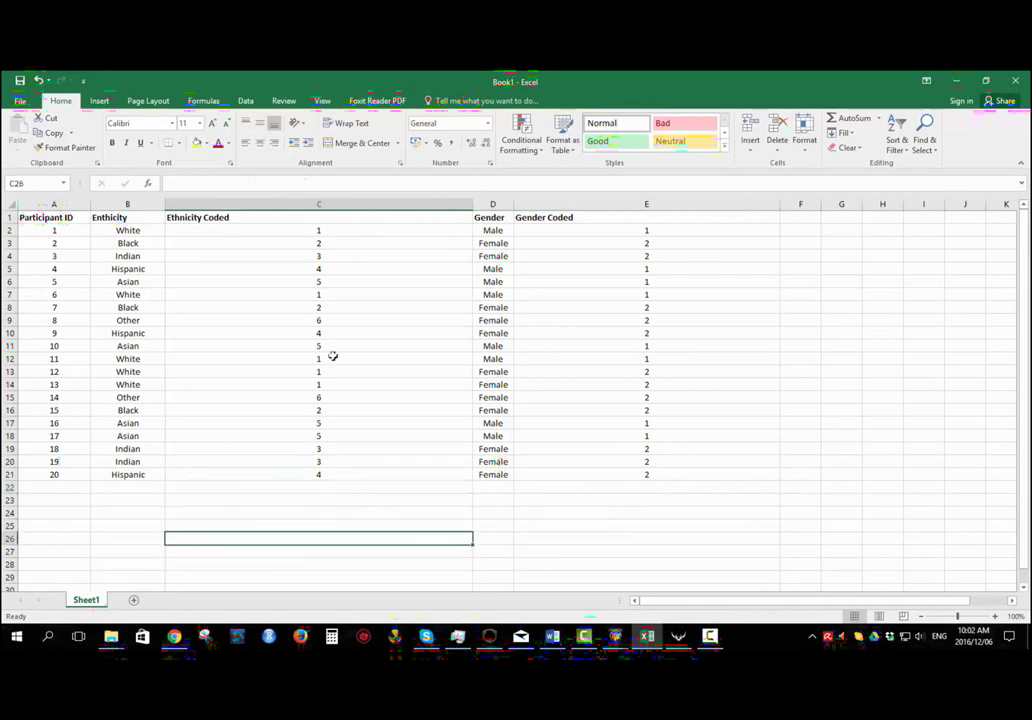
- Examine the ethnicity coding formulas in C2, C17 and C19 to check which ethnicity cell each one tests
{"action": "left_click", "coordinate": [343, 227]}
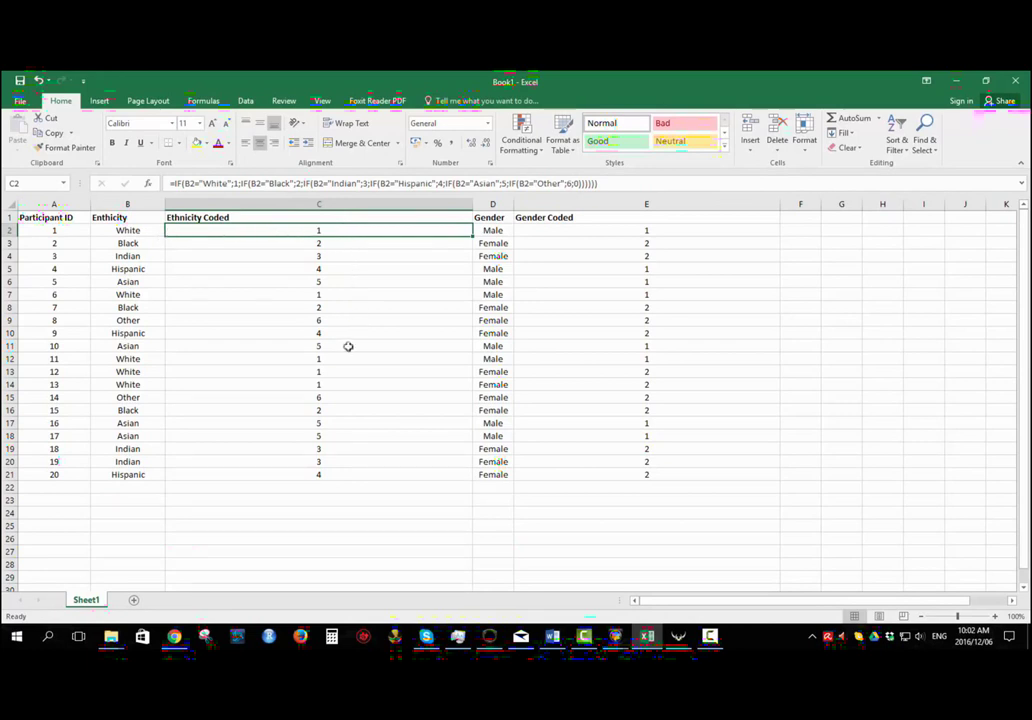
{"action": "left_click", "coordinate": [330, 423]}
{"action": "double_click", "coordinate": [332, 425]}
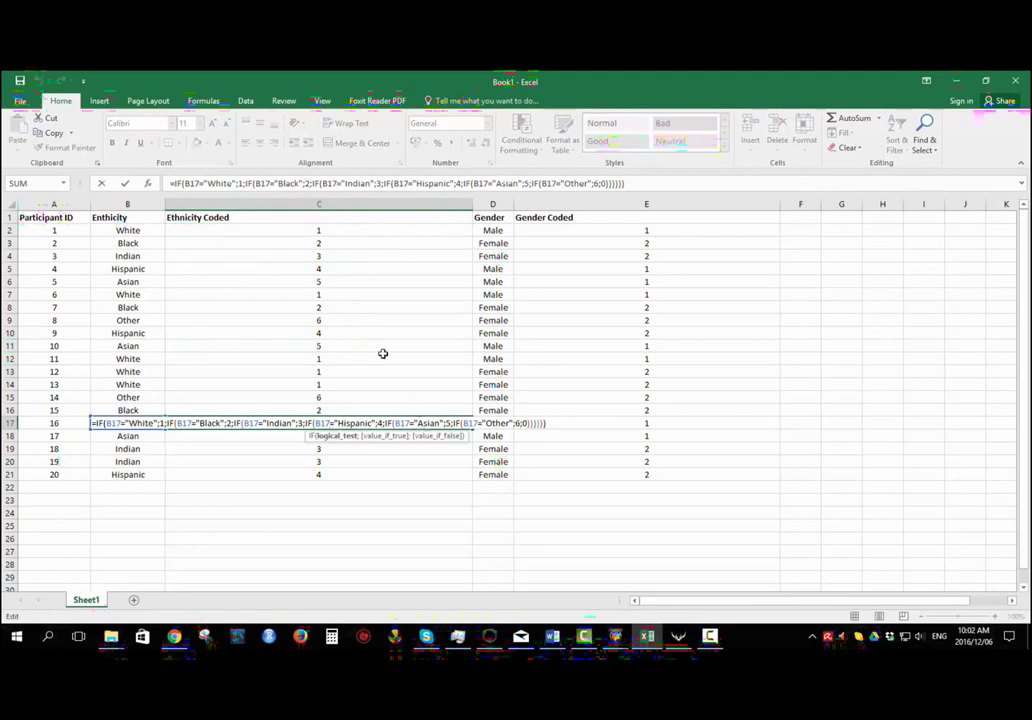
{"action": "key", "text": "Escape"}
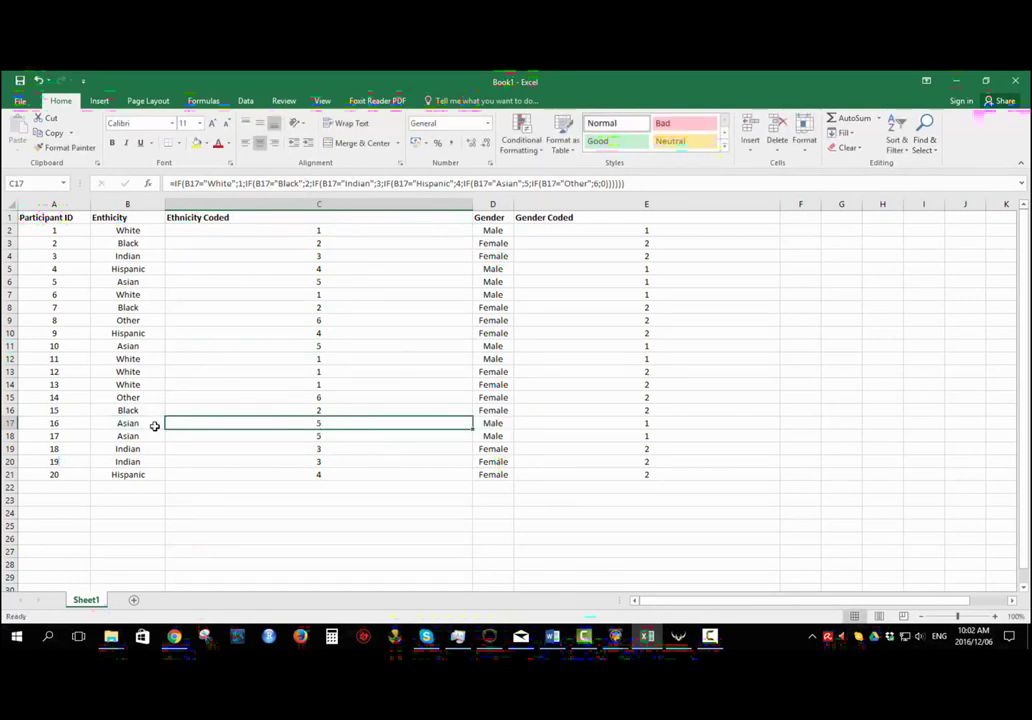
{"action": "left_click", "coordinate": [612, 541]}
{"action": "left_click", "coordinate": [341, 576]}
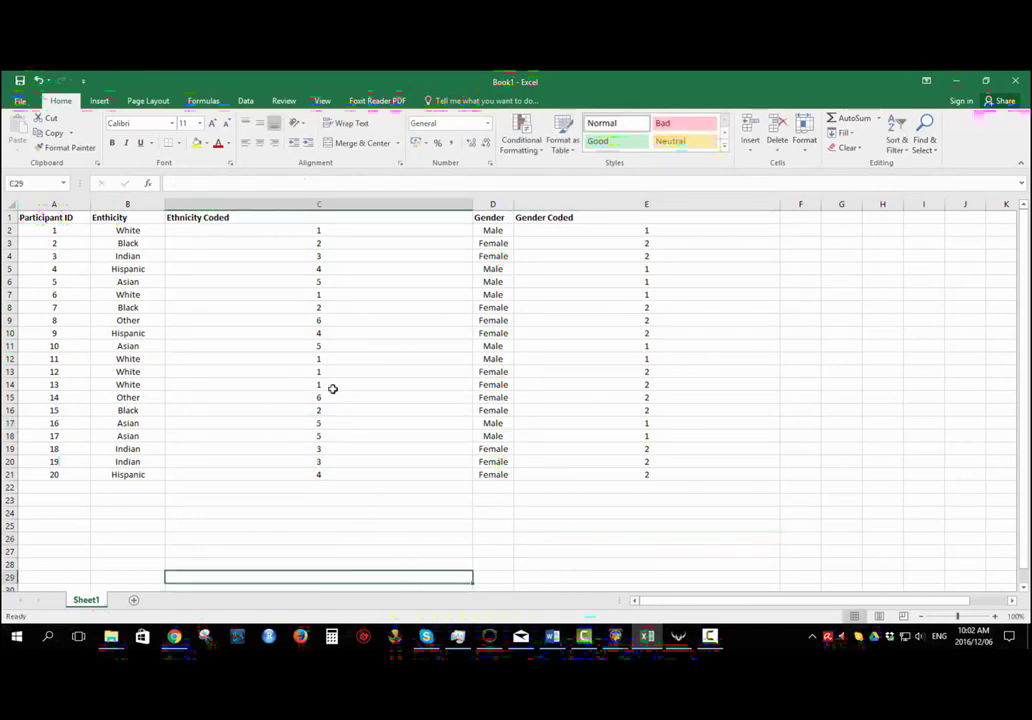
{"action": "key", "text": "ctrl+Up"}
{"action": "key", "text": "ctrl+Up"}
{"action": "double_click", "coordinate": [323, 451]}
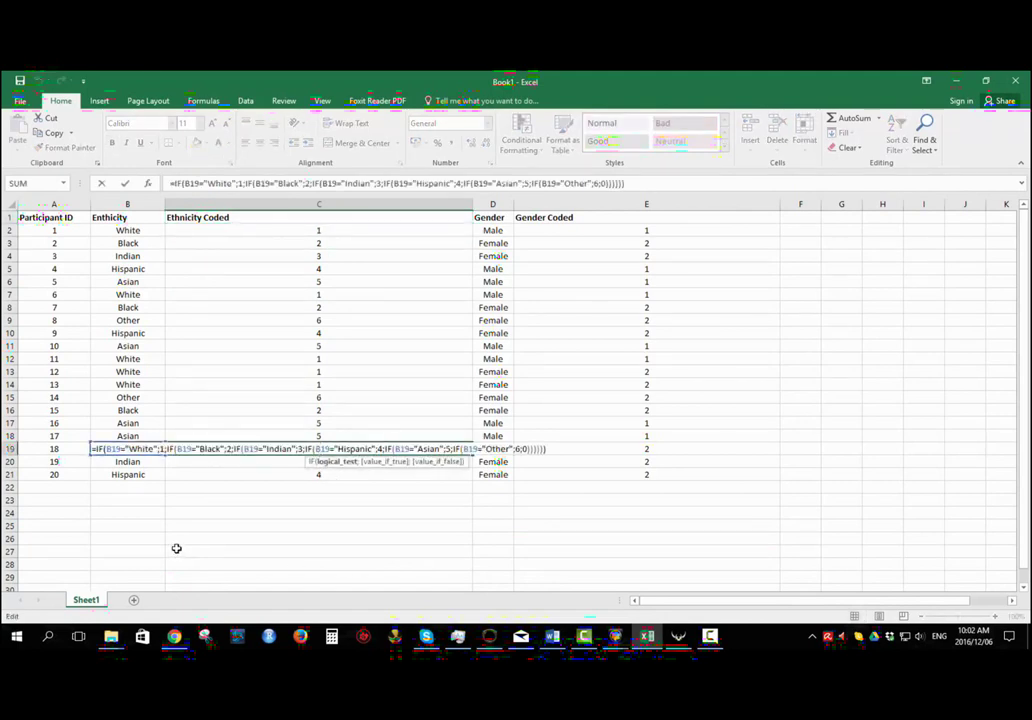
{"action": "key", "text": "Return"}
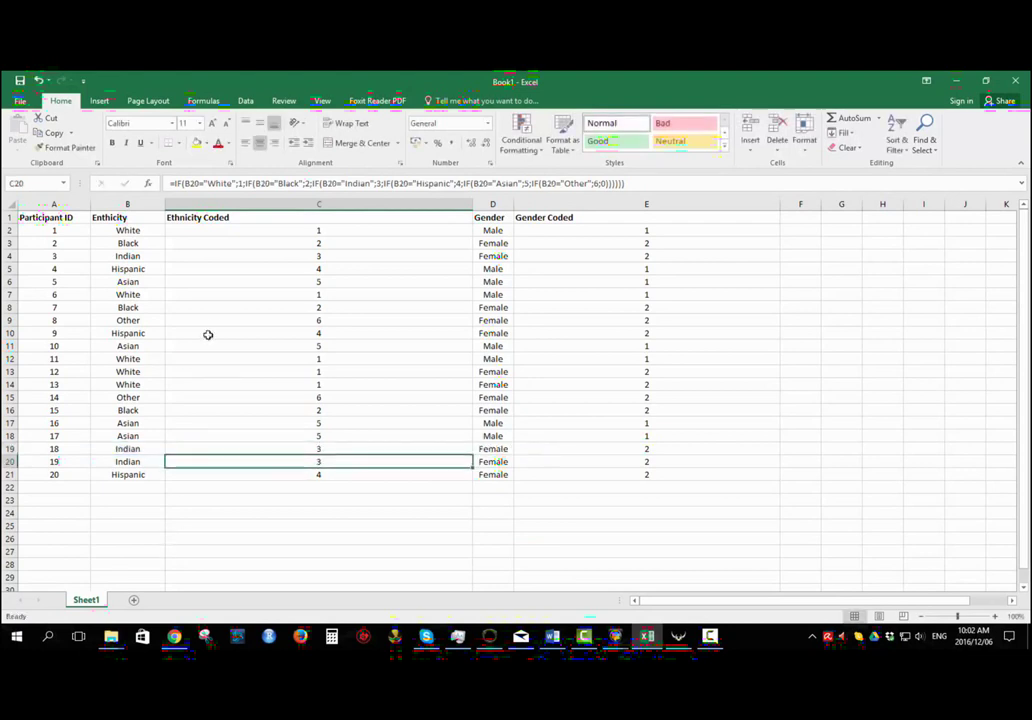
{"action": "left_click", "coordinate": [317, 503]}
{"action": "left_click", "coordinate": [309, 515]}
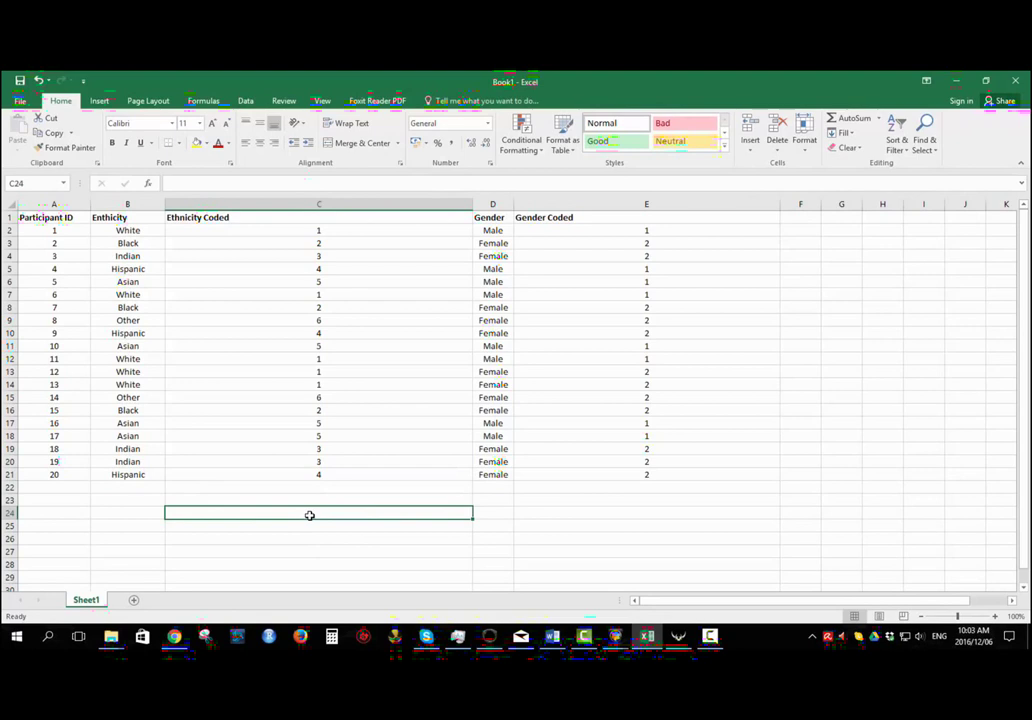
{"action": "left_click", "coordinate": [330, 540]}
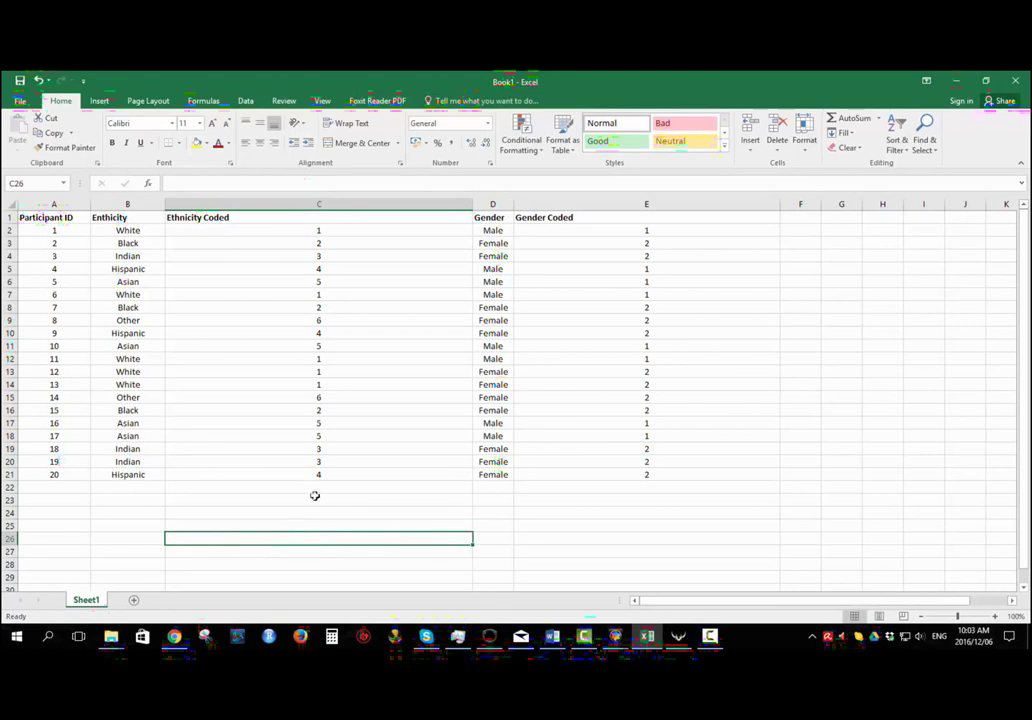
{"action": "left_click_drag", "start_coordinate": [560, 511], "coordinate": [74, 511]}
{"action": "left_click_drag", "start_coordinate": [680, 497], "coordinate": [60, 497]}
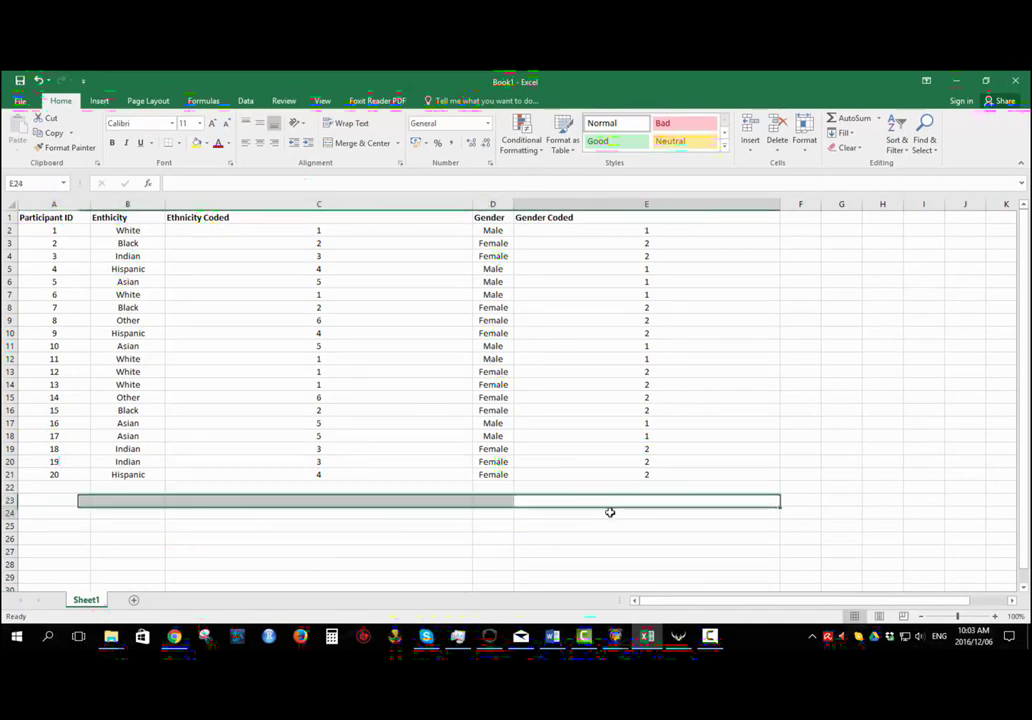
{"action": "left_click_drag", "start_coordinate": [610, 513], "coordinate": [80, 511]}
{"action": "left_click", "coordinate": [359, 513]}
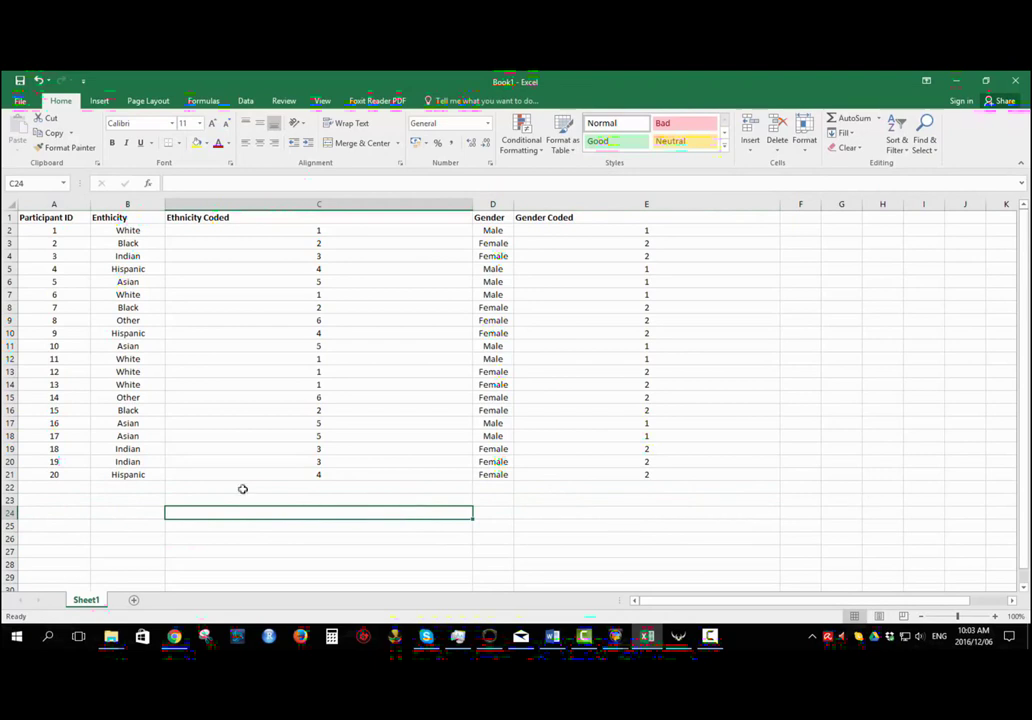